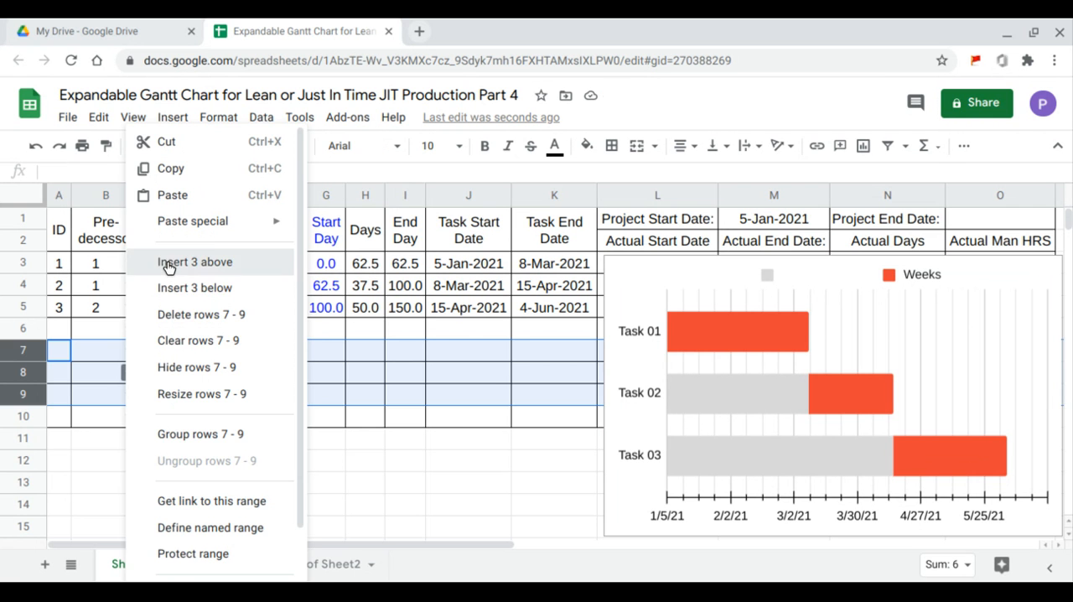
- Insert three rows above row 7, and fill the Men and shift values down to row 13 and the task names down to Task 07
{"action": "left_click", "coordinate": [168, 264]}
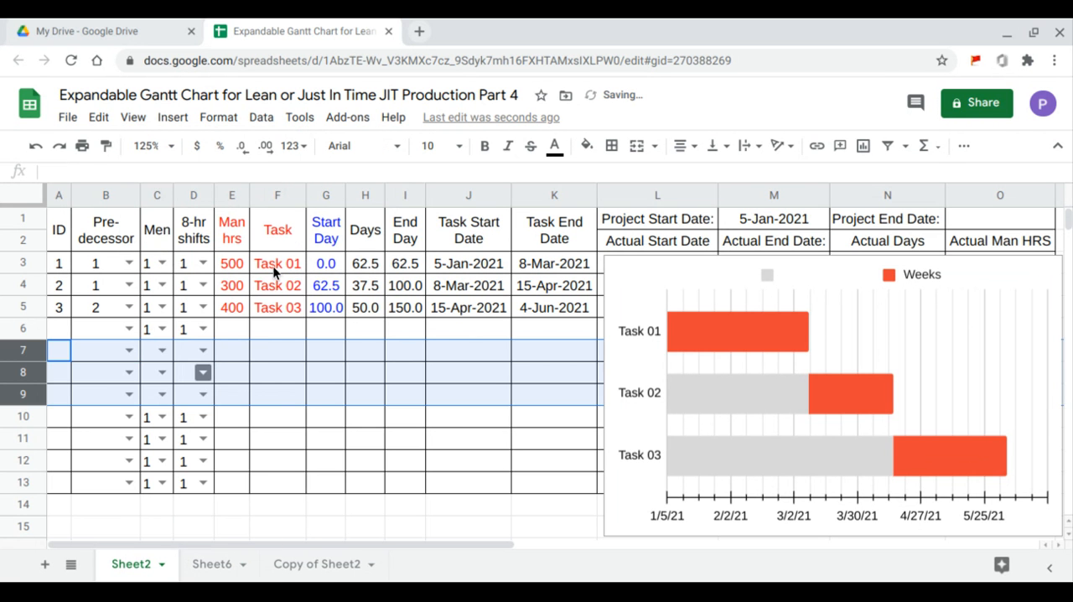
{"action": "left_click_drag", "start_coordinate": [273, 266], "coordinate": [283, 297]}
{"action": "left_click_drag", "start_coordinate": [149, 266], "coordinate": [213, 488]}
{"action": "left_click_drag", "start_coordinate": [281, 273], "coordinate": [304, 399]}
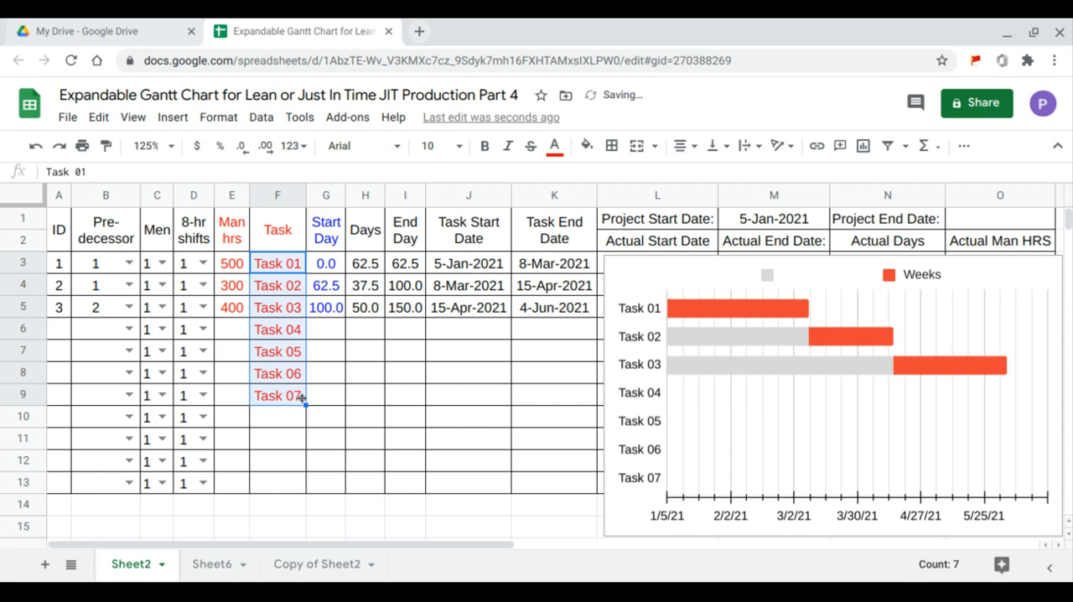
- Insert two blank rows above rows 11 and 12 in the task table
{"action": "left_click_drag", "start_coordinate": [23, 446], "coordinate": [26, 459]}
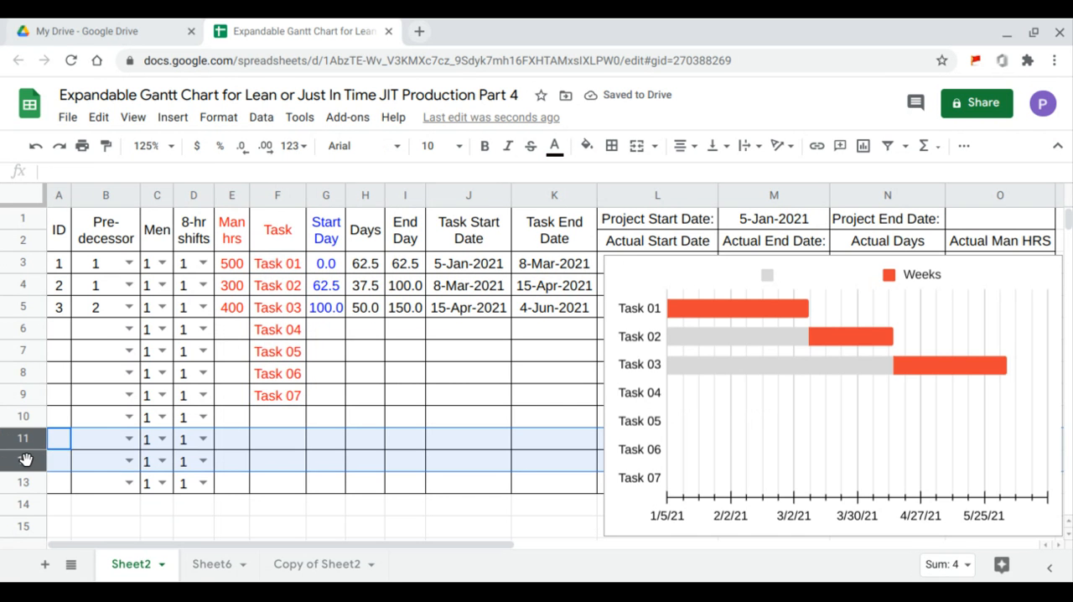
{"action": "right_click", "coordinate": [26, 459]}
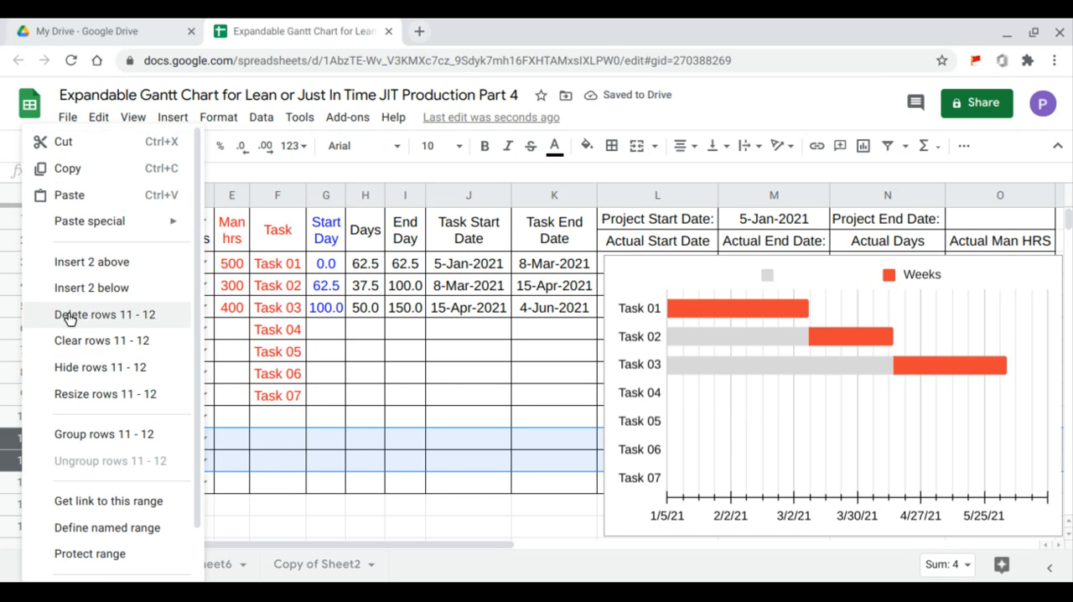
{"action": "left_click", "coordinate": [75, 264]}
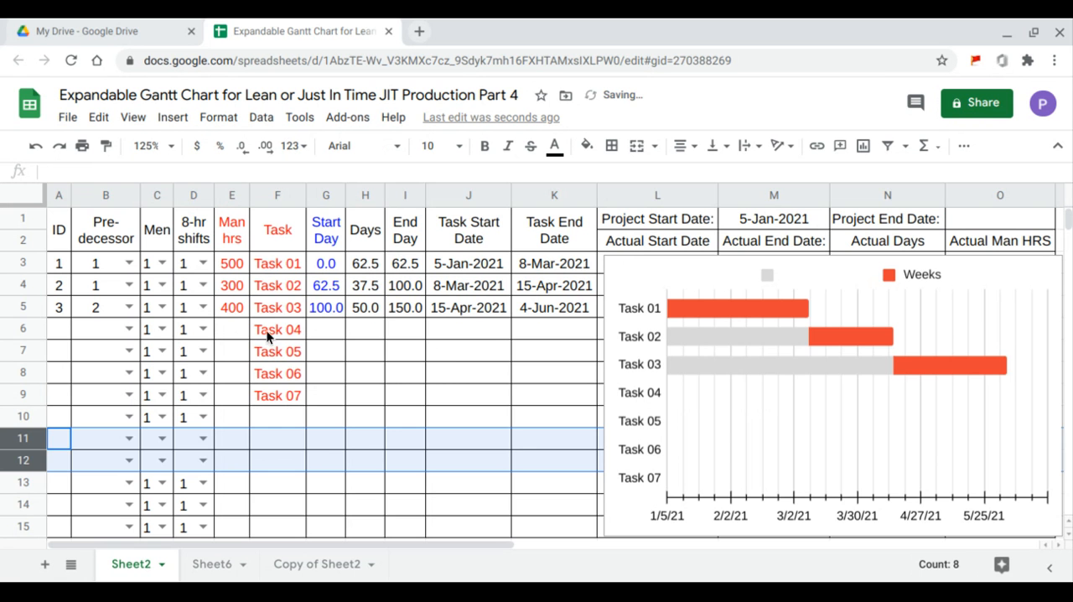
- Enter man hours of 900, 800, 400 and 600 for Task 04 through Task 07
{"action": "left_click", "coordinate": [245, 337]}
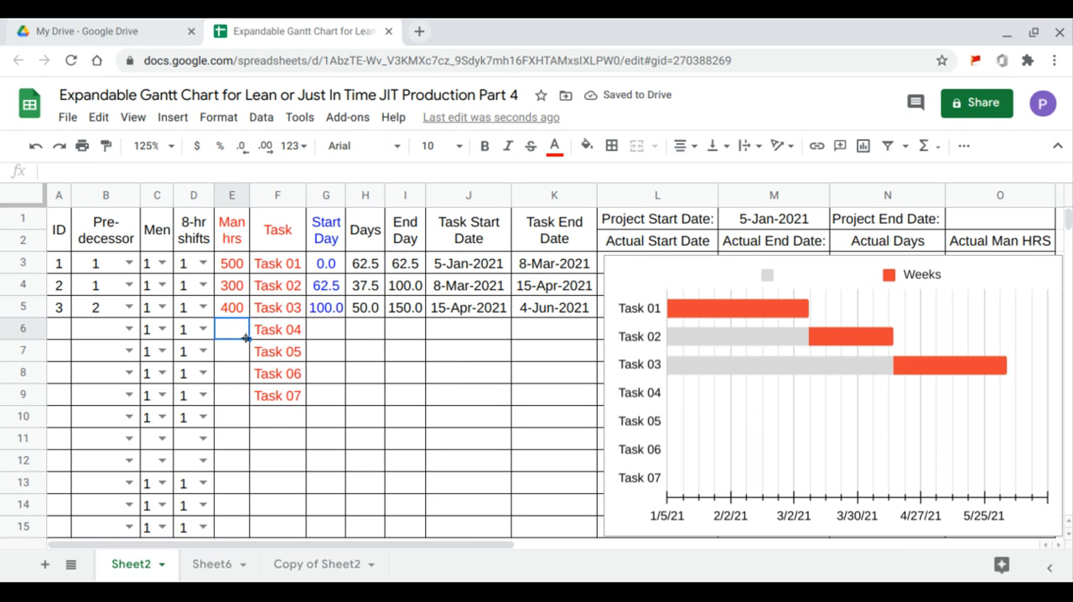
{"action": "type", "text": "900"}
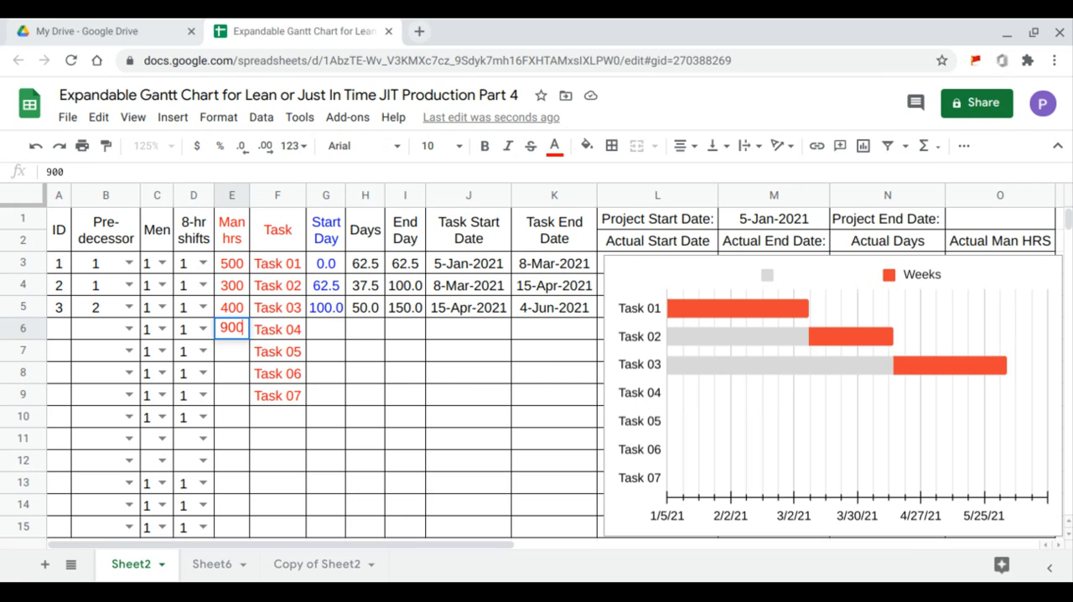
{"action": "key", "text": "Return"}
{"action": "type", "text": "800"}
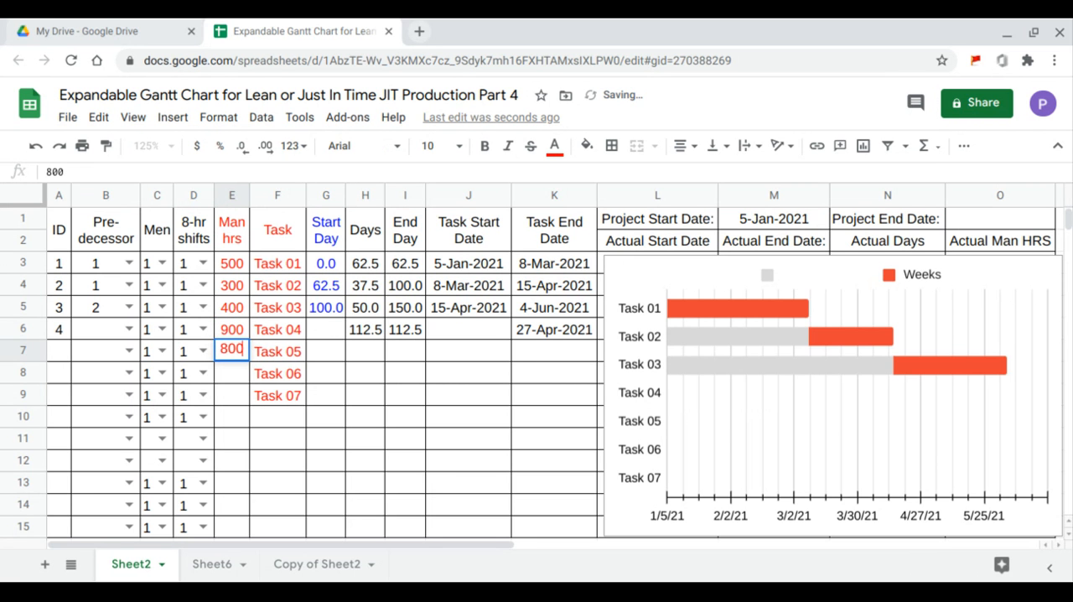
{"action": "key", "text": "Return"}
{"action": "type", "text": "400"}
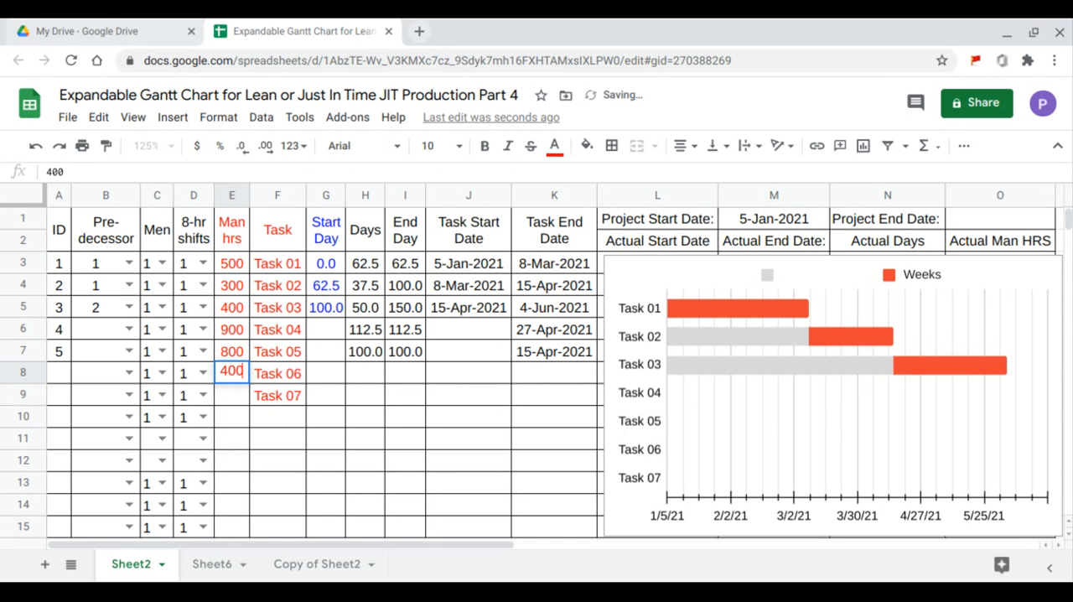
{"action": "key", "text": "Return"}
{"action": "type", "text": "600"}
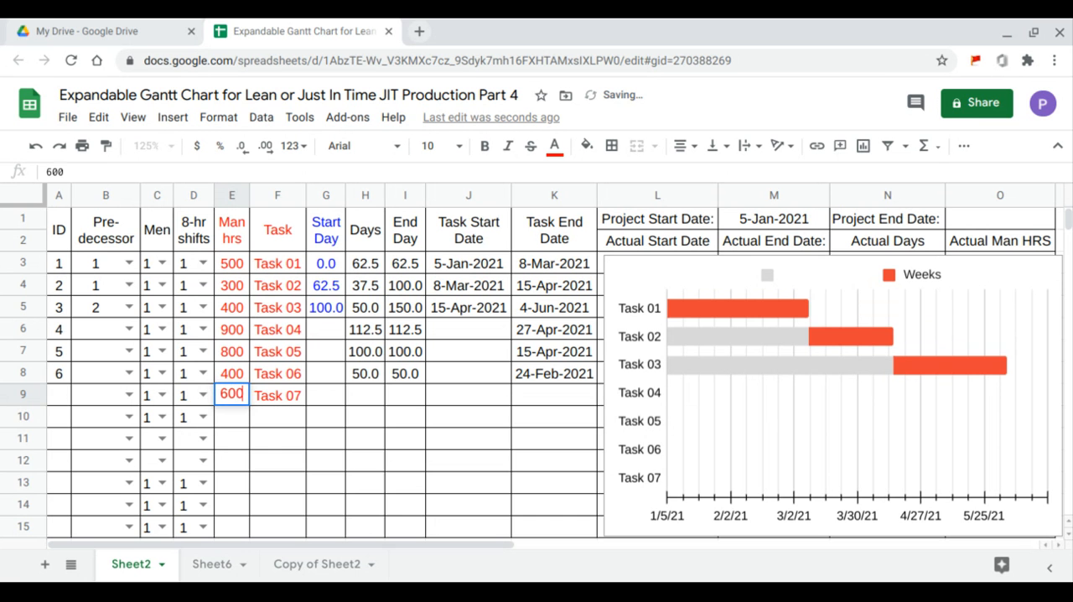
{"action": "key", "text": "Return"}
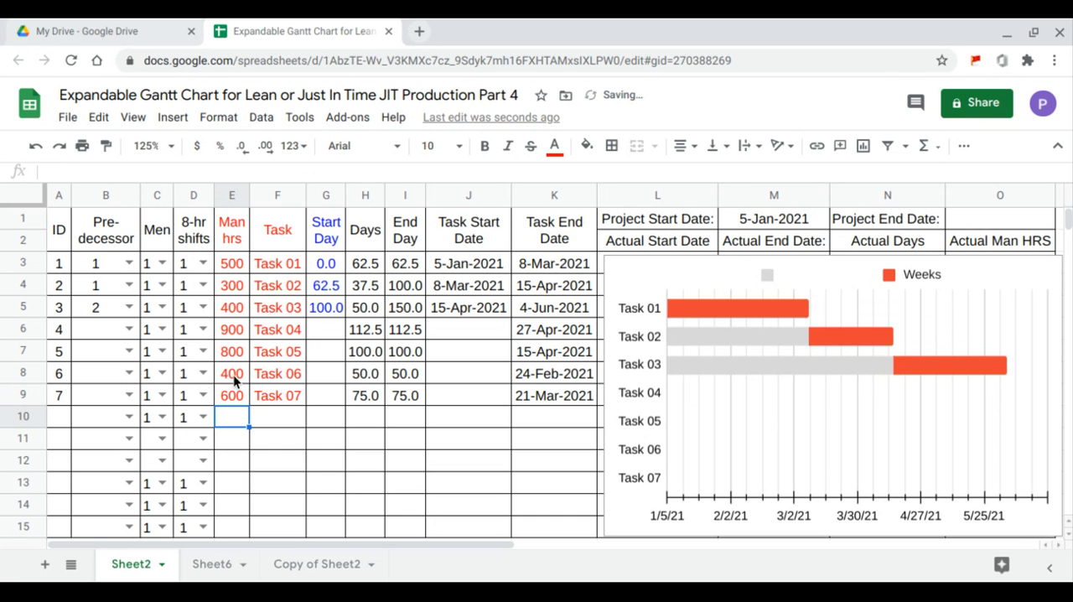
- Fill the Start Day formula from G3 down through row 15
{"action": "left_click", "coordinate": [314, 264]}
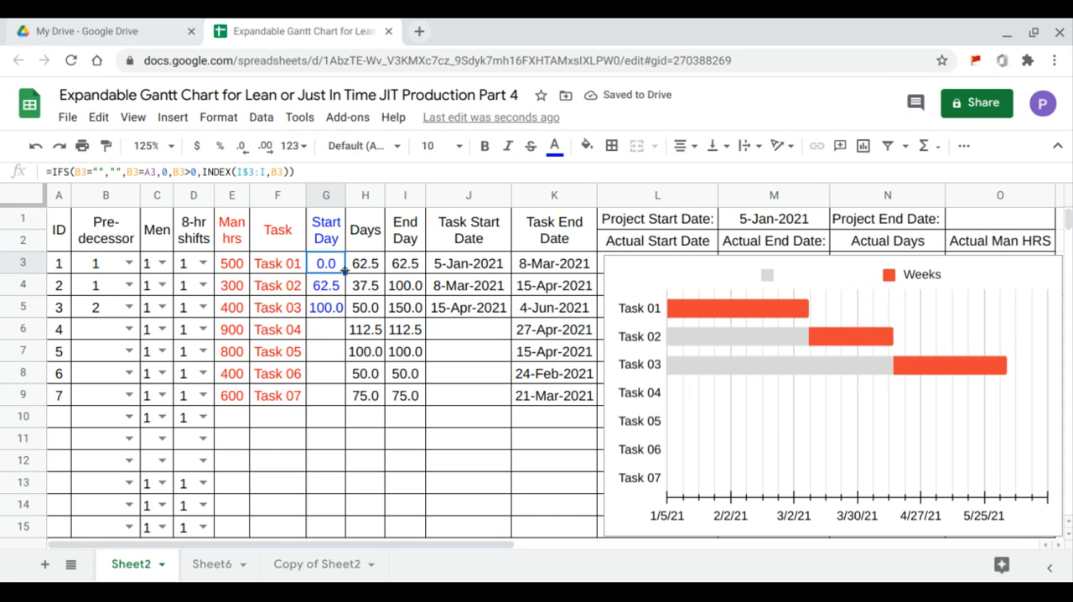
{"action": "left_click_drag", "start_coordinate": [344, 272], "coordinate": [337, 534]}
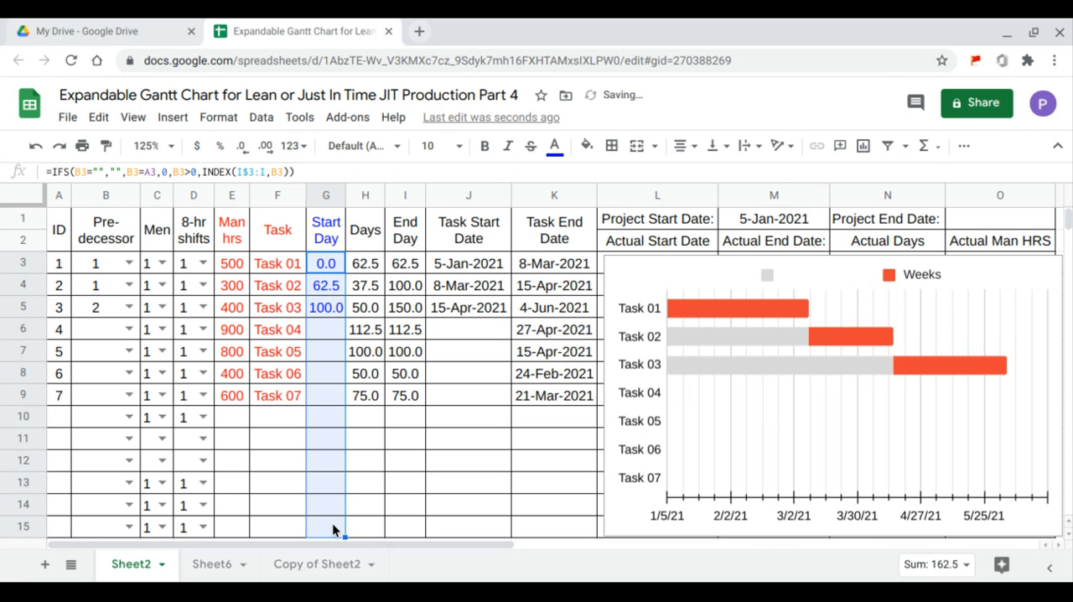
- Set the predecessors of Task 04 through Task 07 to 3, 4, 5 and 6, and refill the Start Day formula down to row 15
{"action": "left_click", "coordinate": [128, 329]}
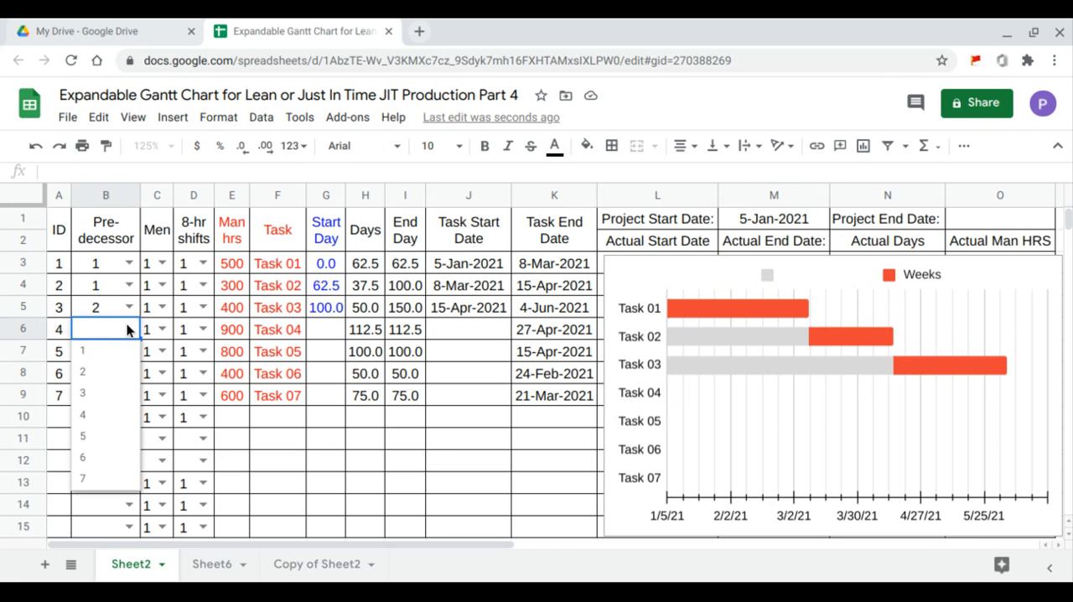
{"action": "left_click", "coordinate": [105, 394]}
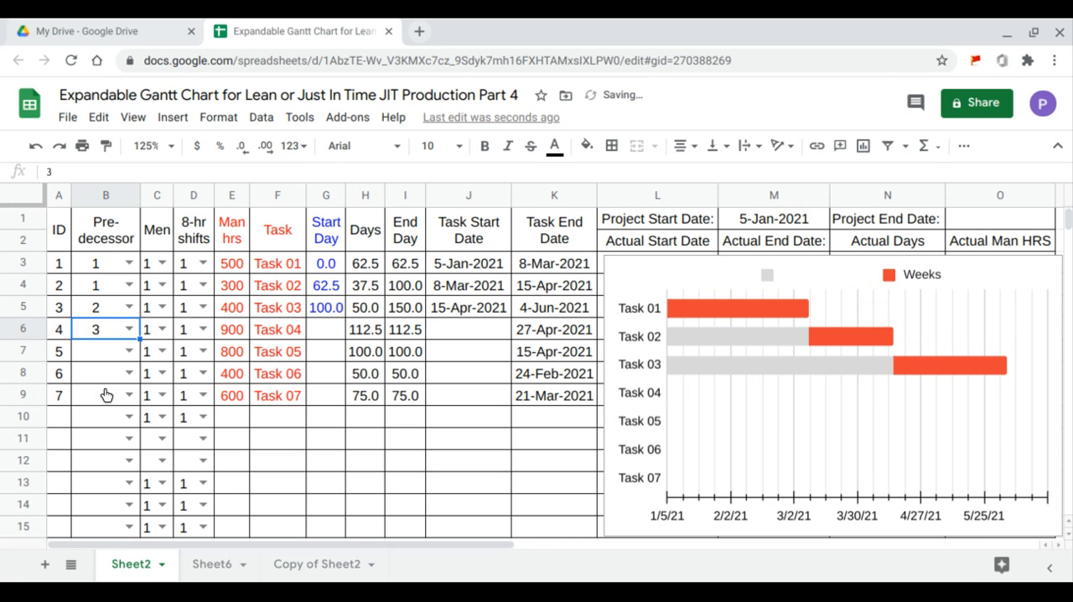
{"action": "left_click", "coordinate": [129, 351]}
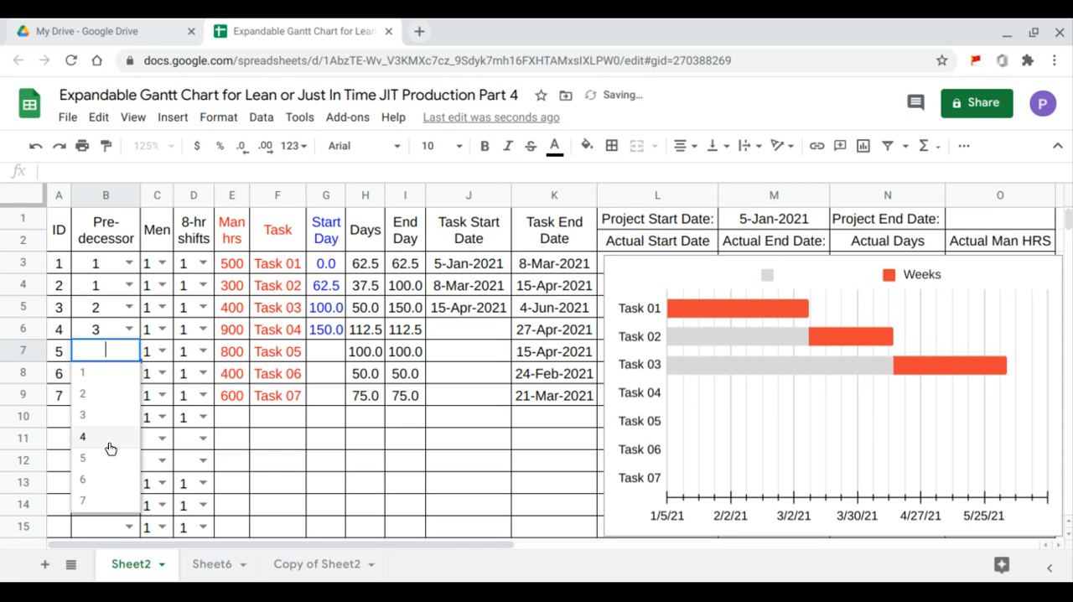
{"action": "left_click", "coordinate": [112, 436]}
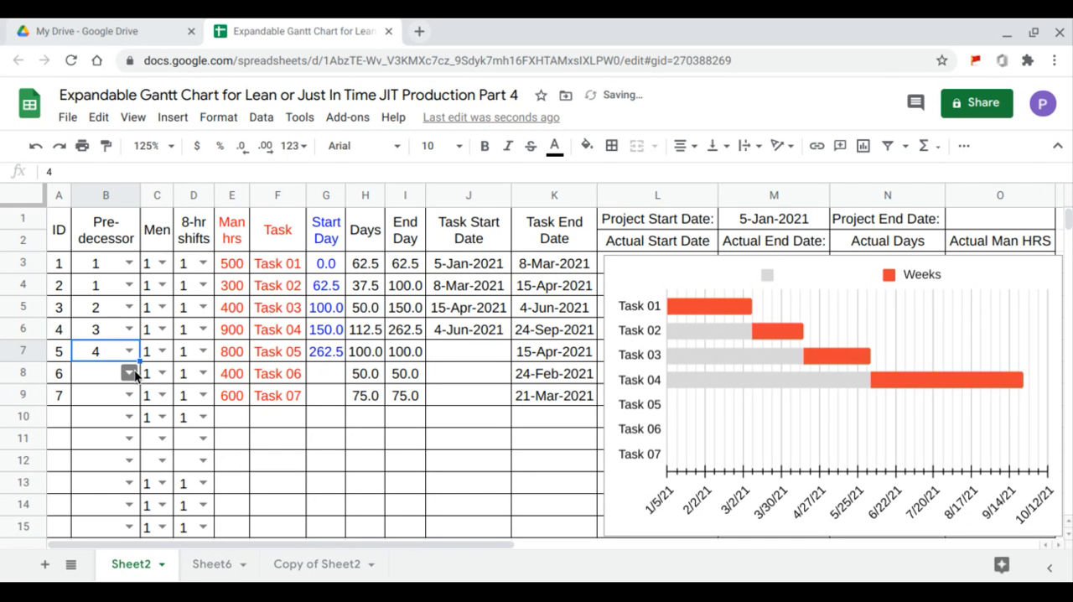
{"action": "left_click", "coordinate": [130, 373]}
{"action": "left_click", "coordinate": [108, 485]}
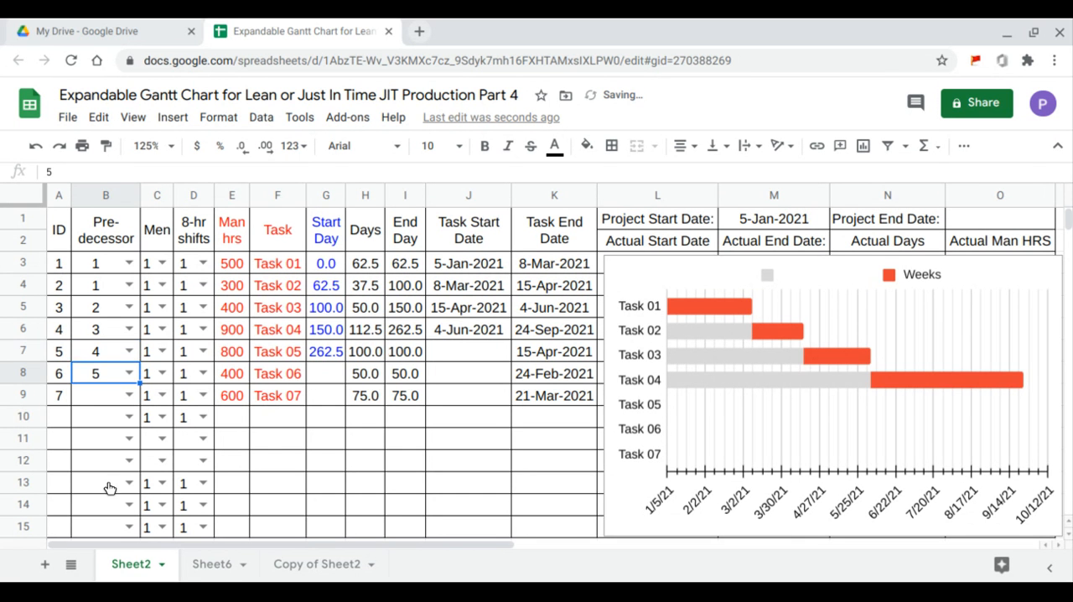
{"action": "left_click", "coordinate": [129, 394]}
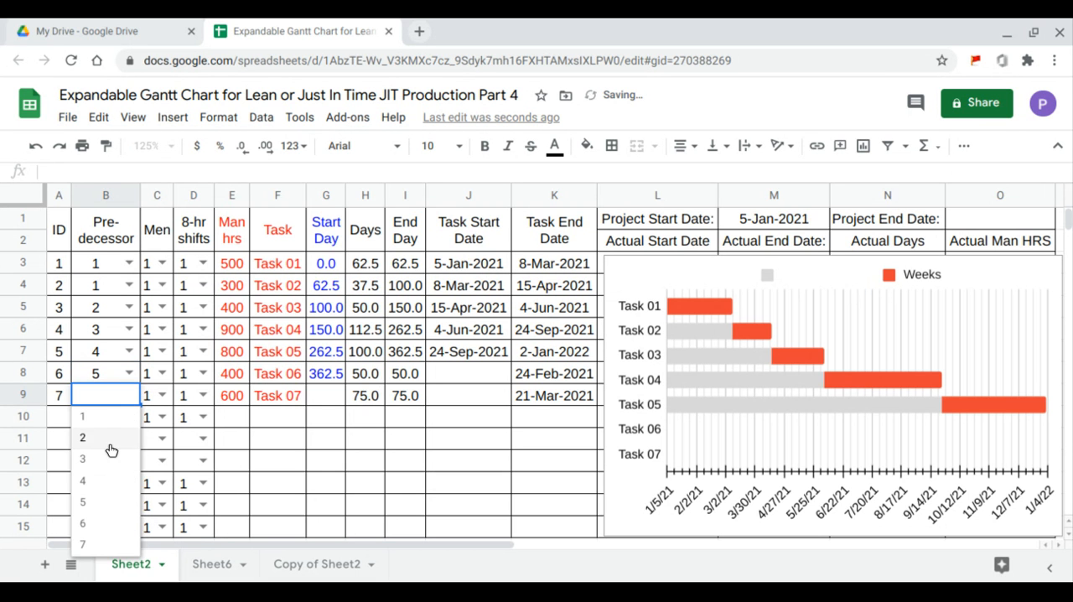
{"action": "left_click", "coordinate": [101, 530]}
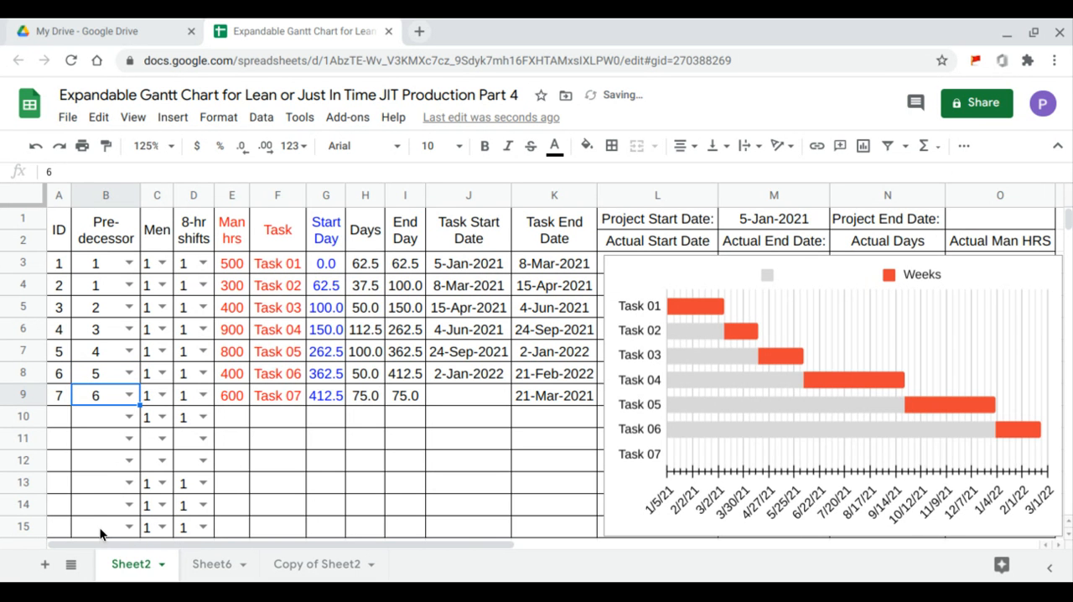
{"action": "left_click", "coordinate": [327, 265]}
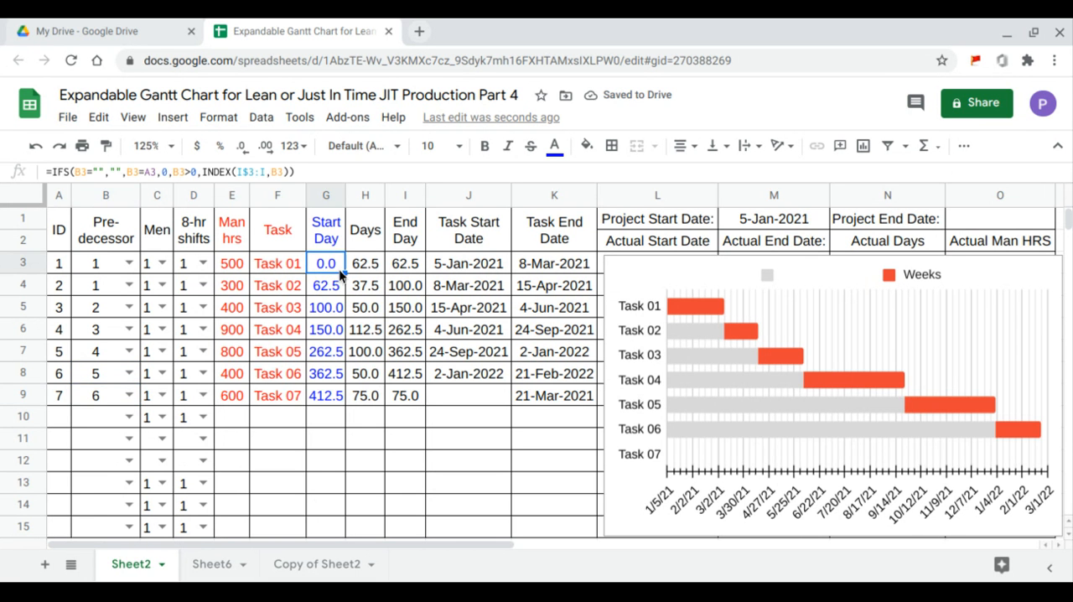
{"action": "left_click_drag", "start_coordinate": [344, 273], "coordinate": [340, 530]}
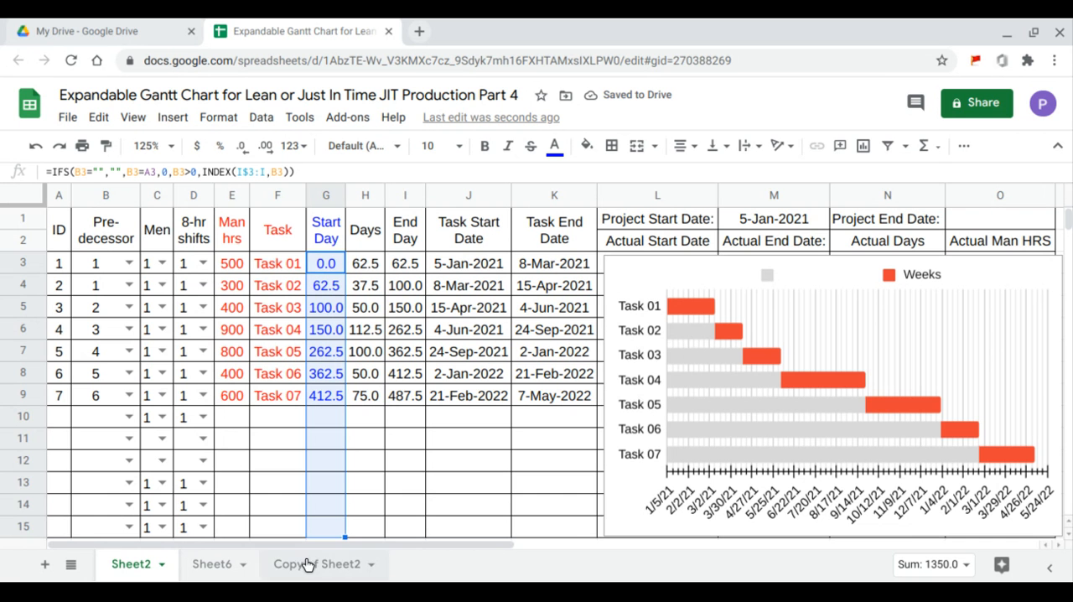
- Calculate the project end date in cell O1 as the maximum of the task end dates, K3:K15
{"action": "left_click", "coordinate": [776, 222]}
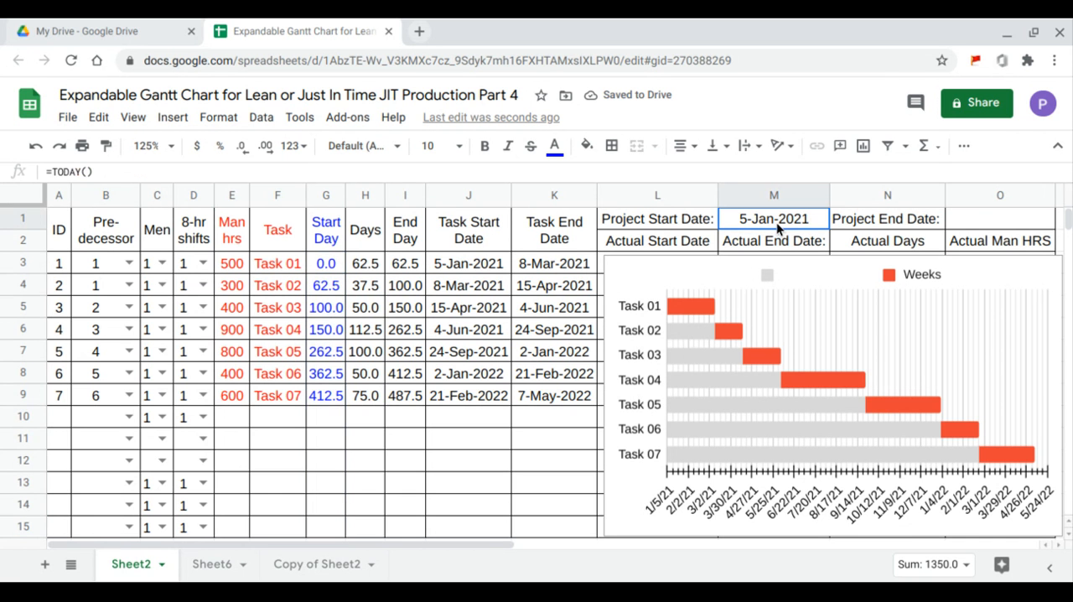
{"action": "left_click", "coordinate": [972, 222]}
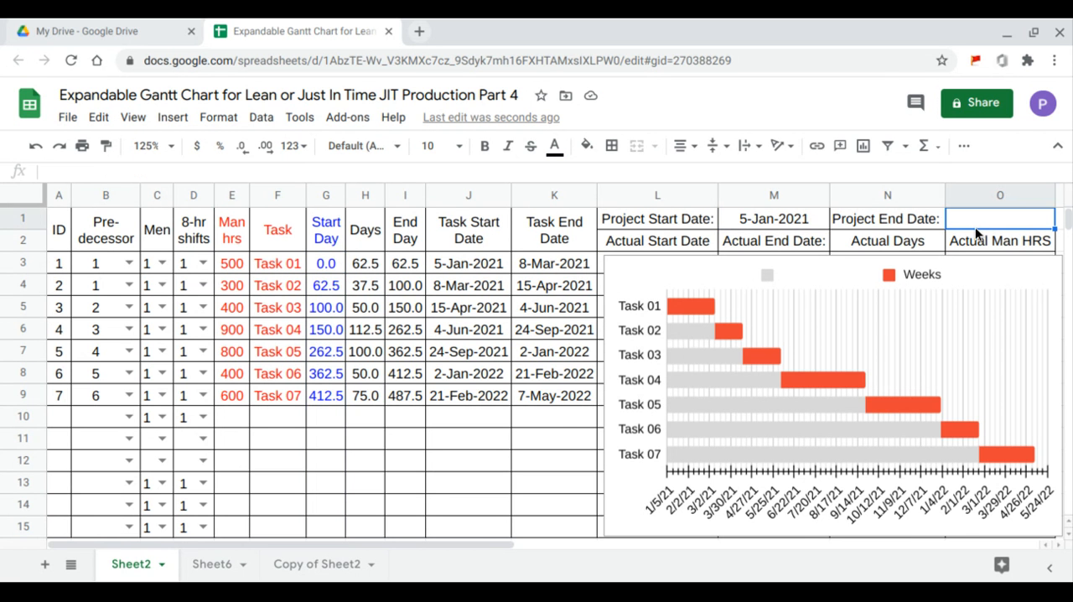
{"action": "type", "text": "=MAX("}
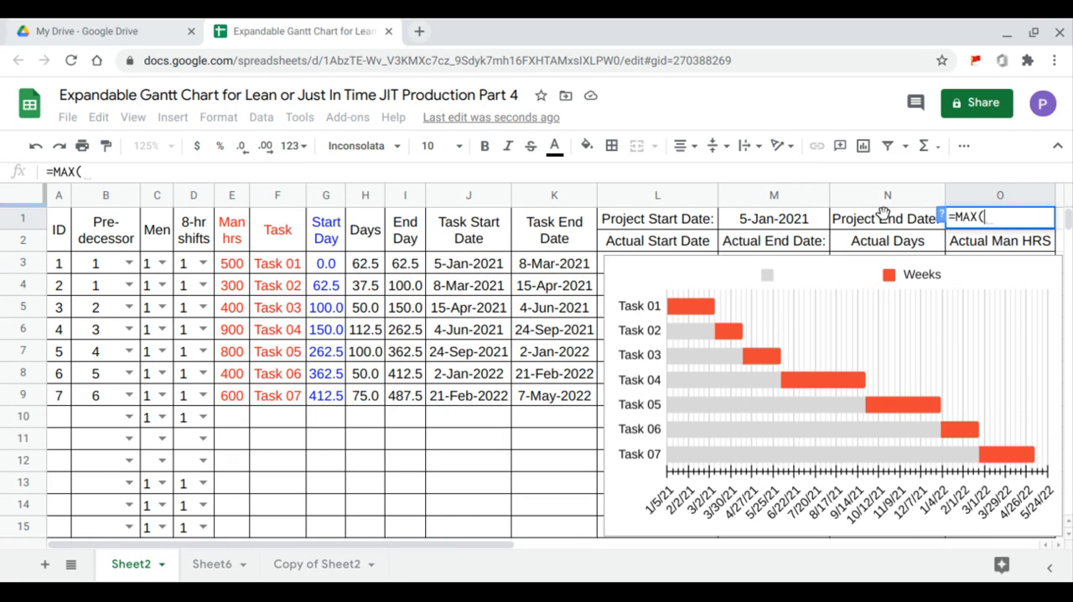
{"action": "left_click_drag", "start_coordinate": [565, 265], "coordinate": [555, 523]}
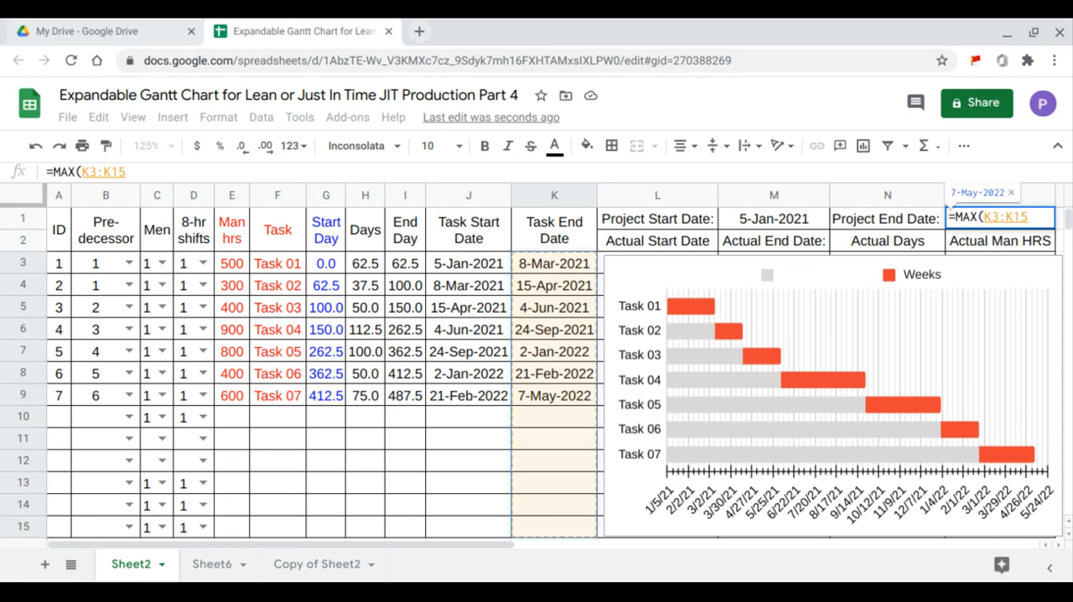
{"action": "key", "text": "Return"}
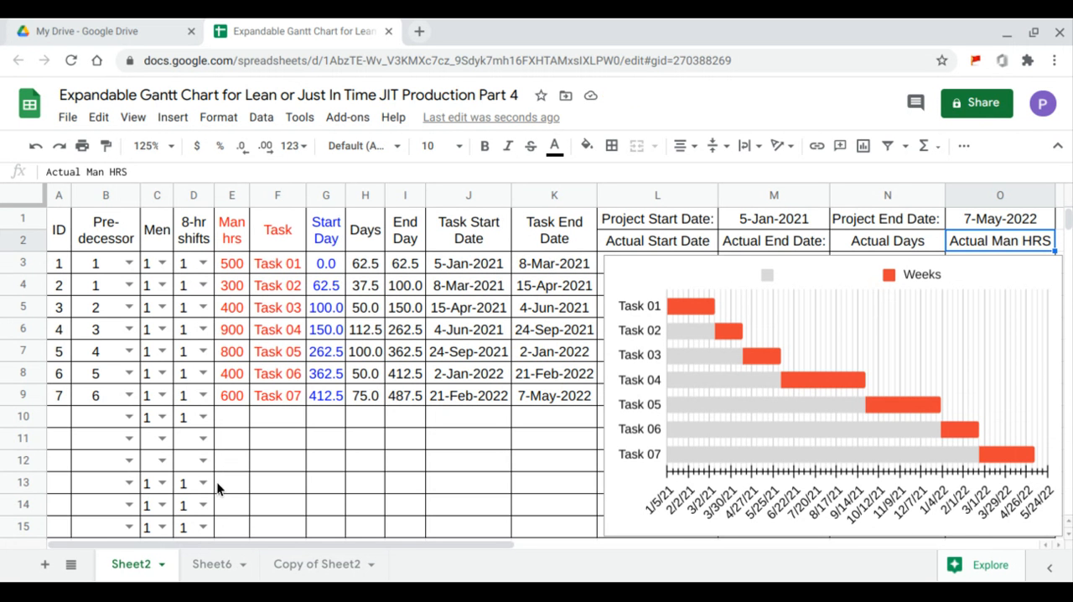
- Fill the Men and shift values down to row 15 and extend the task names through Task 10
{"action": "left_click_drag", "start_coordinate": [152, 262], "coordinate": [206, 525]}
{"action": "left_click_drag", "start_coordinate": [286, 357], "coordinate": [301, 463]}
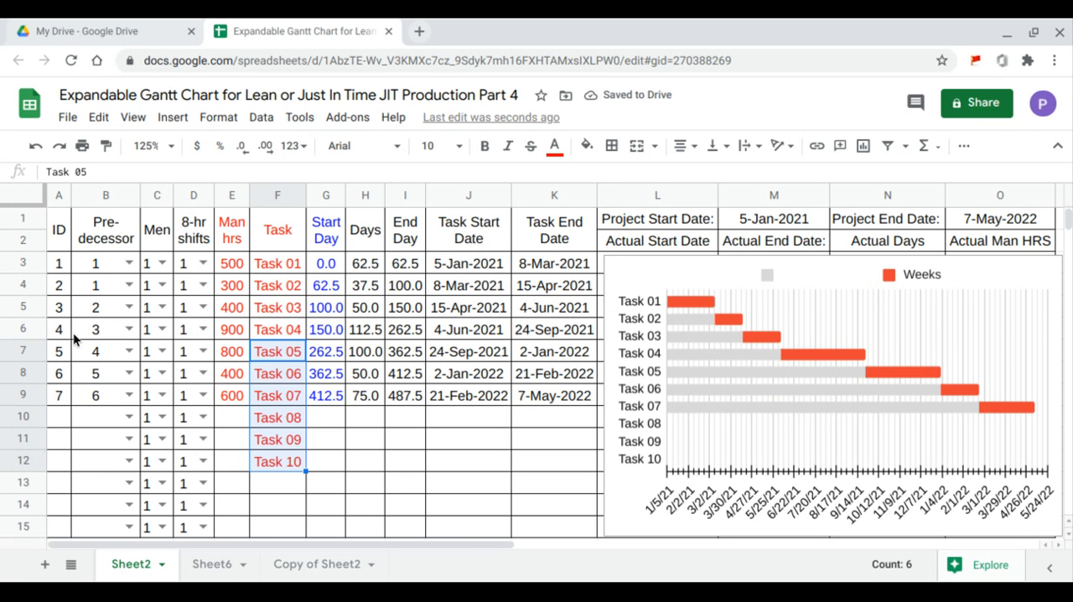
- Enter man hours of 200, 500 and 700 for Task 08, Task 09 and Task 10
{"action": "left_click", "coordinate": [243, 426]}
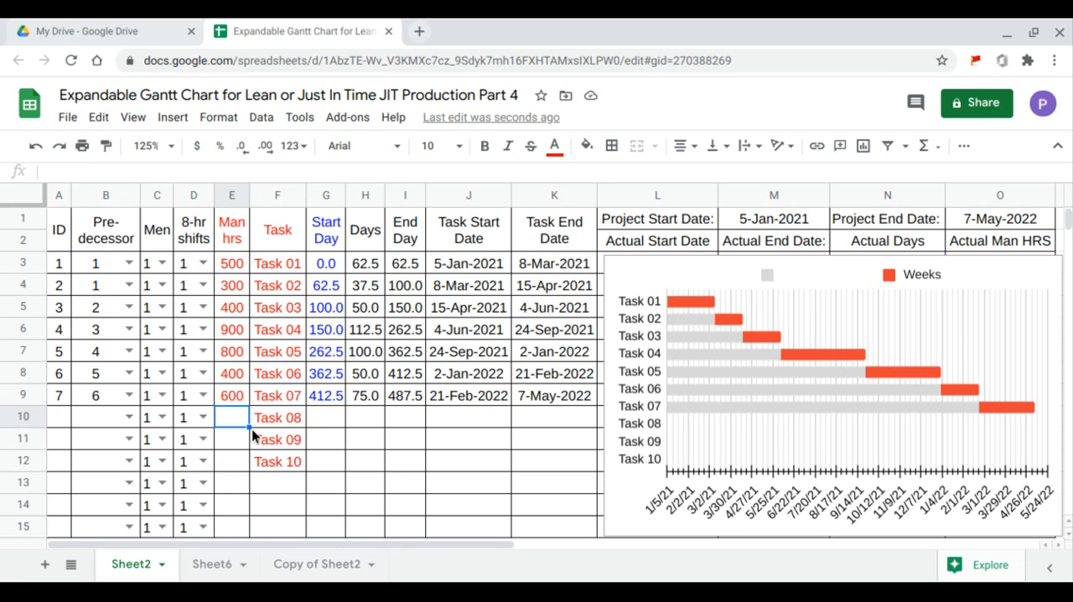
{"action": "type", "text": "200"}
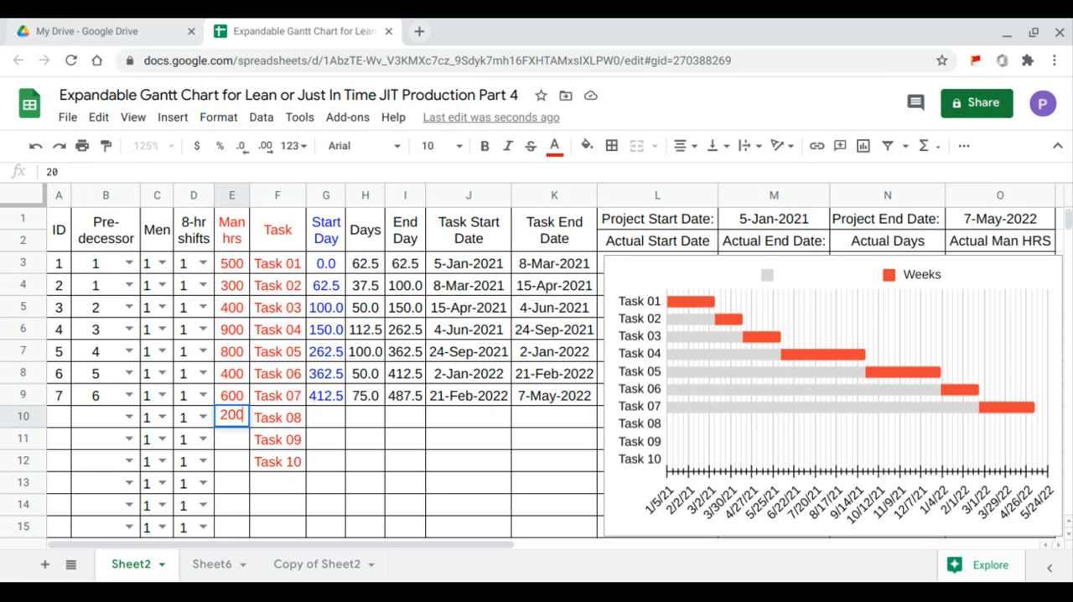
{"action": "key", "text": "Return"}
{"action": "type", "text": "500"}
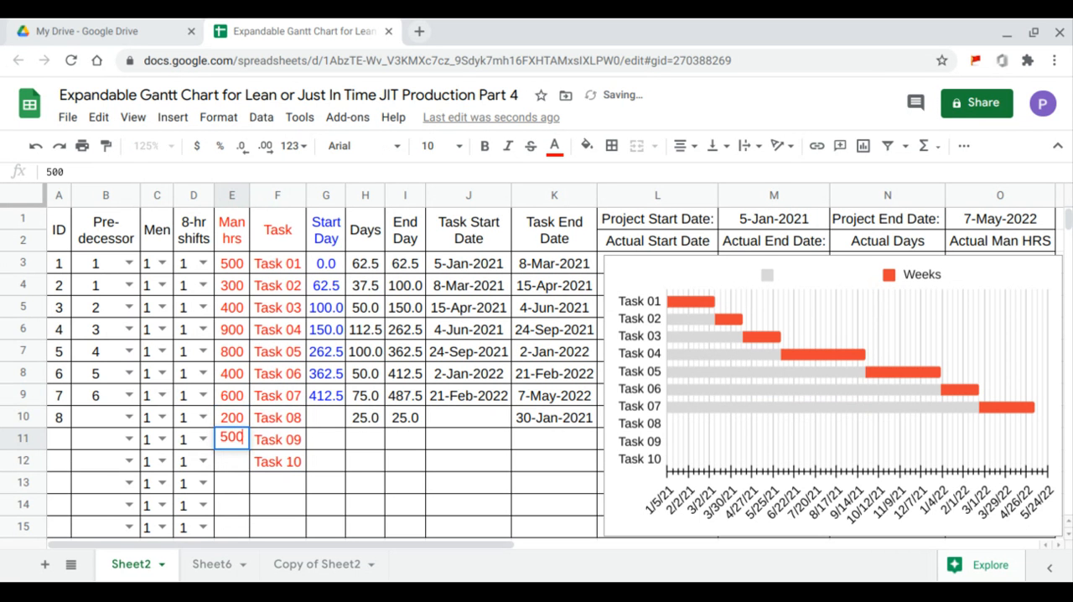
{"action": "key", "text": "Return"}
{"action": "type", "text": "700"}
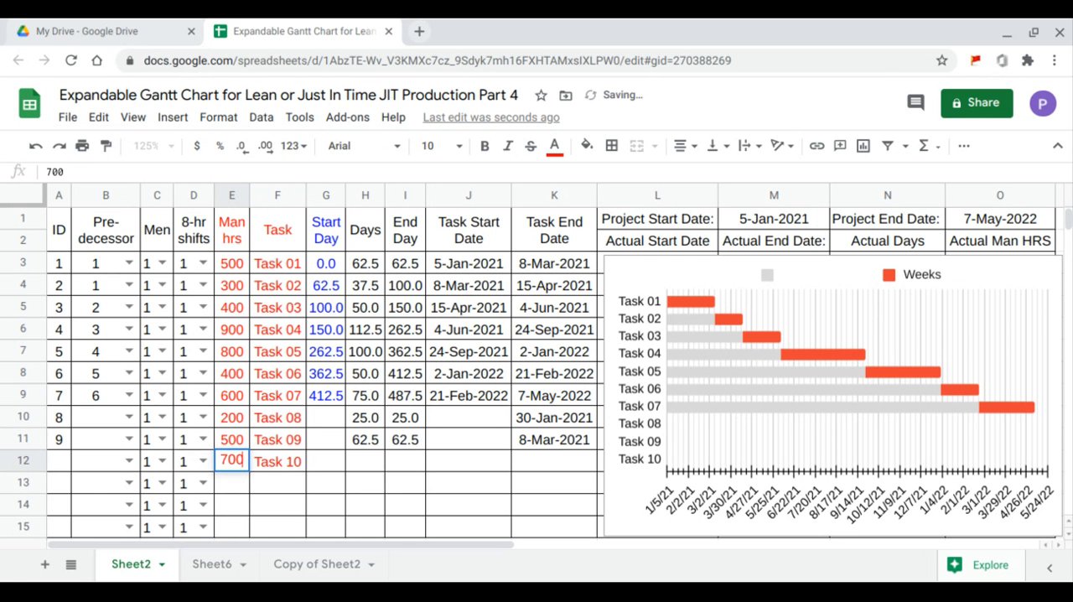
{"action": "key", "text": "Return"}
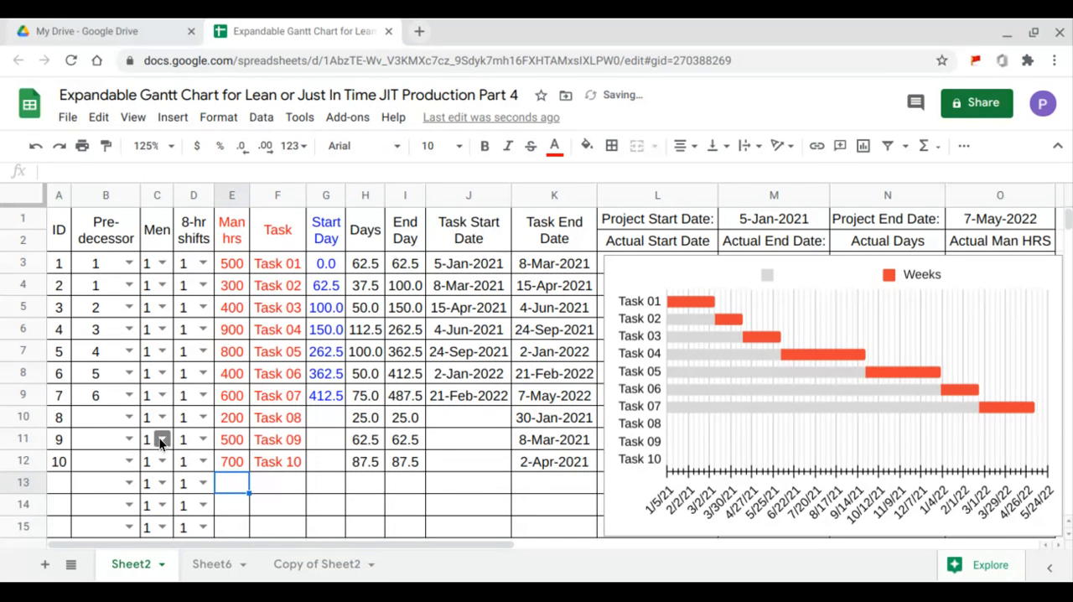
- Set the predecessors of Task 08, Task 09 and Task 10 to 7, 8 and 9, and refill the Start Day formula down to row 15
{"action": "left_click", "coordinate": [130, 418]}
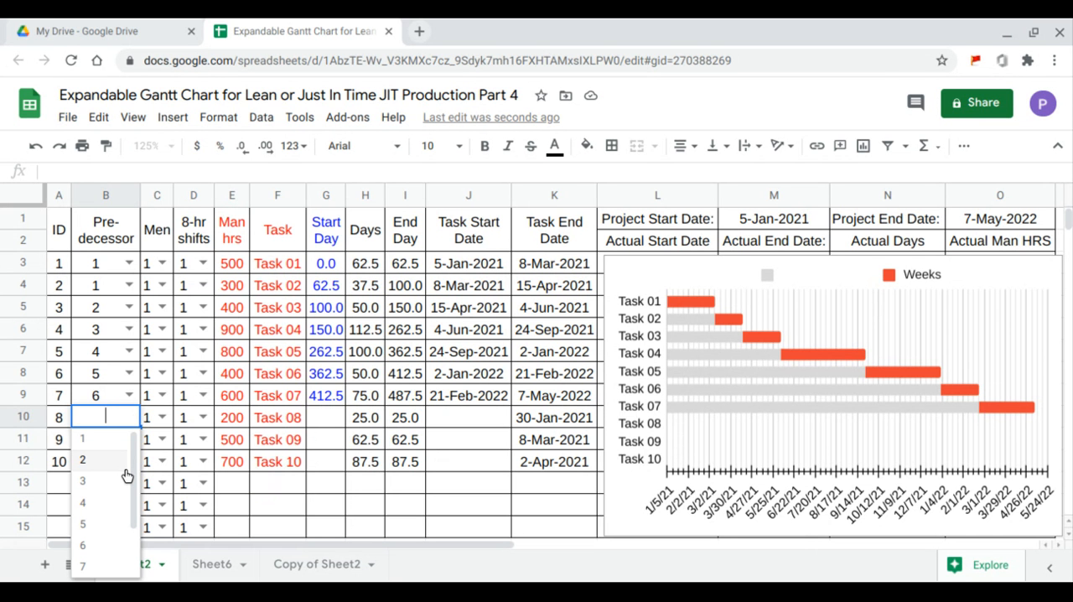
{"action": "scroll", "coordinate": [122, 475], "scroll_direction": "down", "scroll_amount": 3}
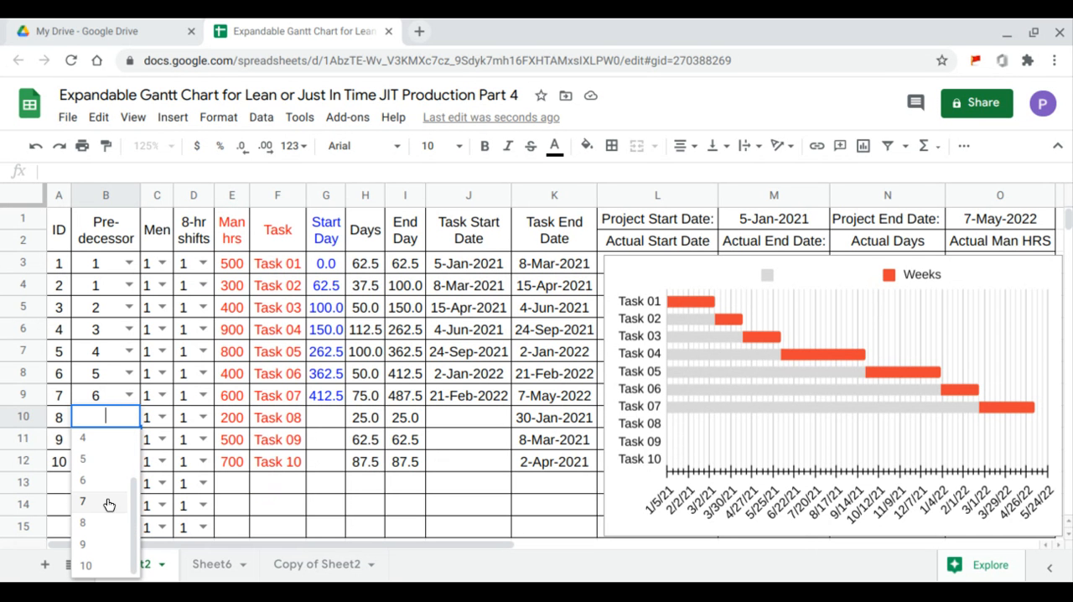
{"action": "left_click", "coordinate": [107, 501]}
{"action": "left_click", "coordinate": [130, 438]}
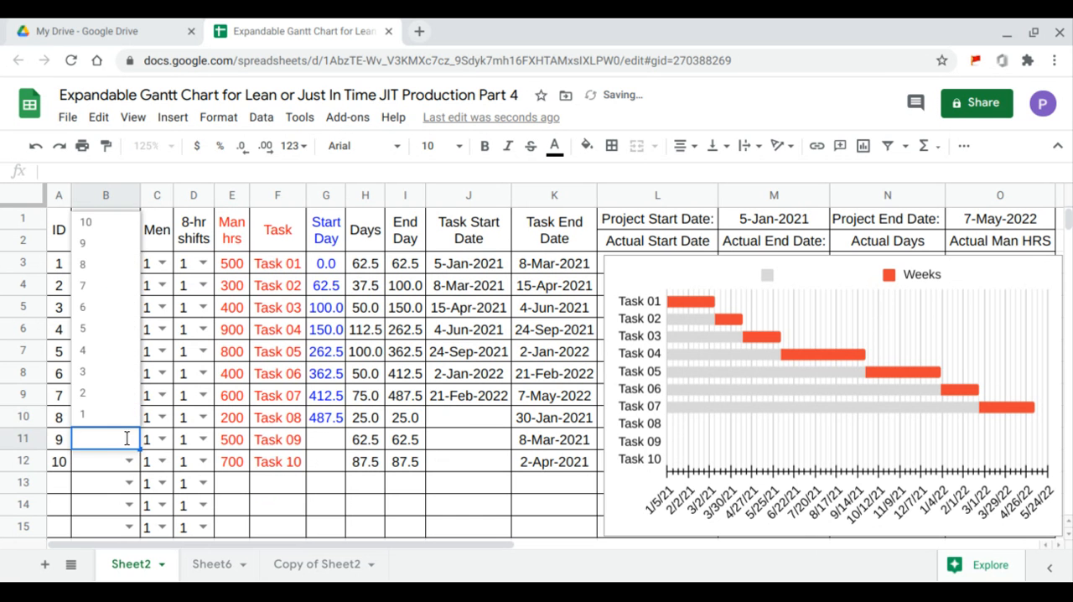
{"action": "left_click", "coordinate": [112, 262]}
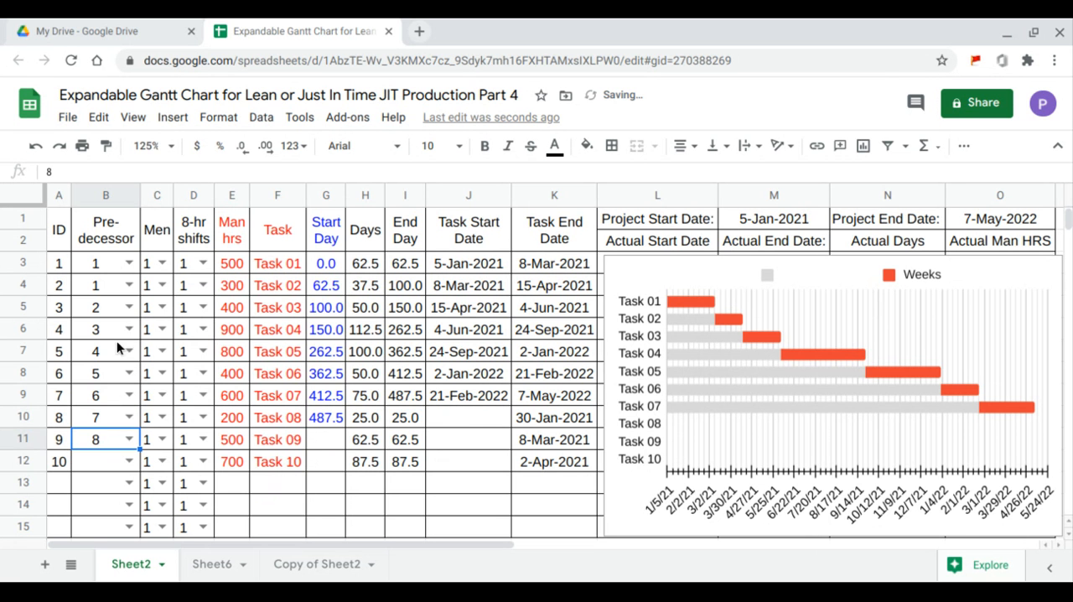
{"action": "left_click", "coordinate": [129, 461]}
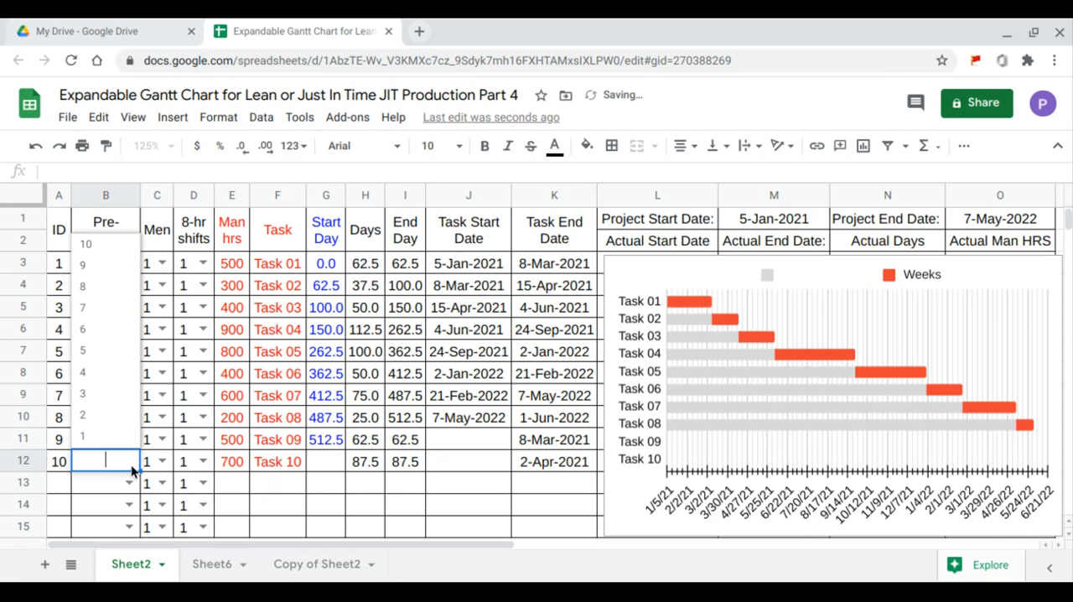
{"action": "left_click", "coordinate": [105, 266]}
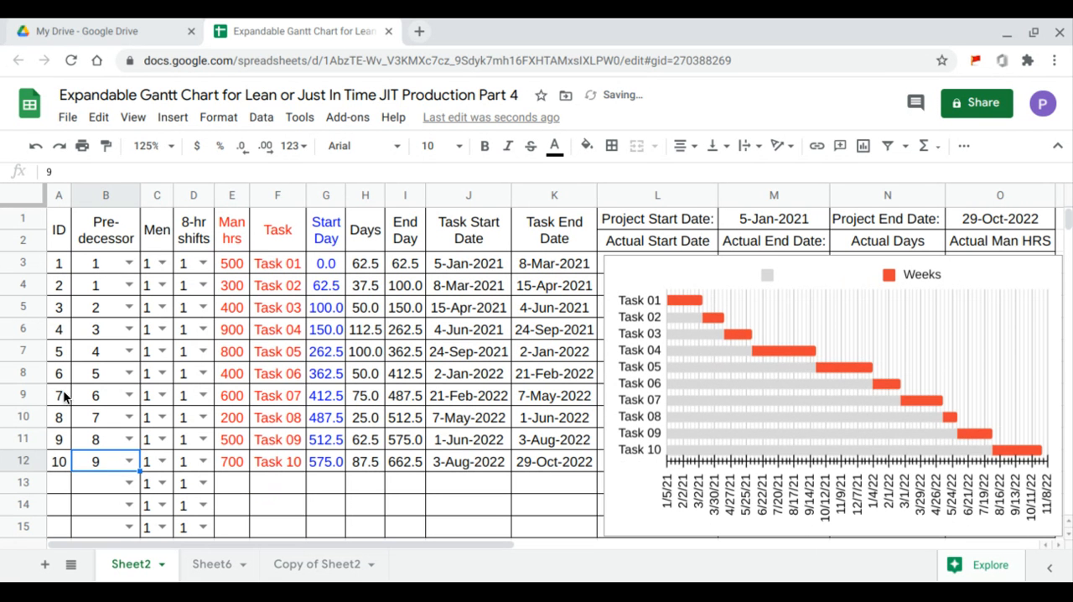
{"action": "left_click", "coordinate": [320, 267]}
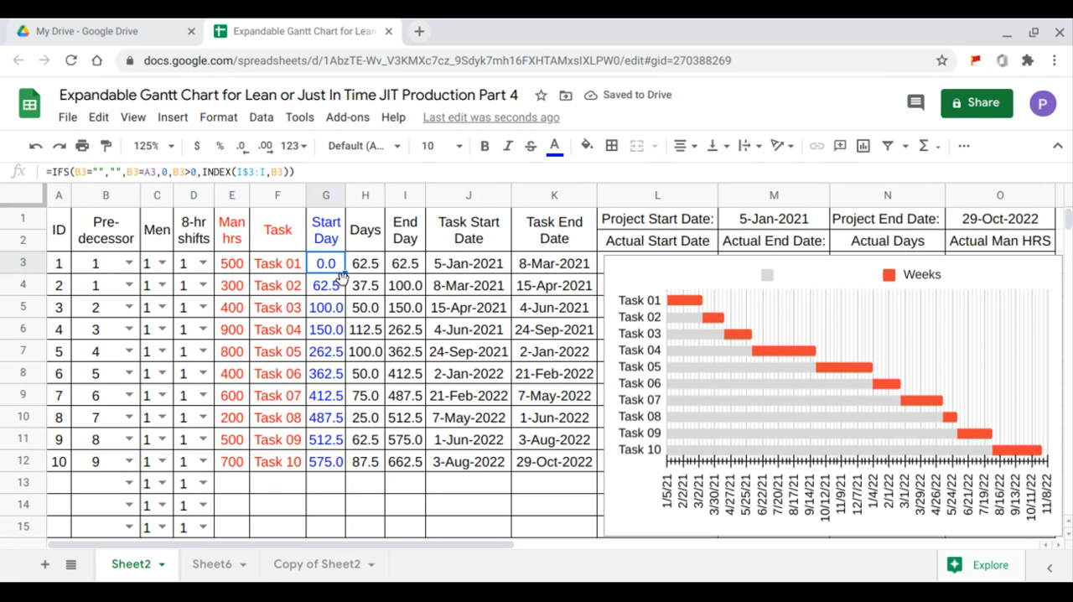
{"action": "left_click_drag", "start_coordinate": [344, 274], "coordinate": [339, 527]}
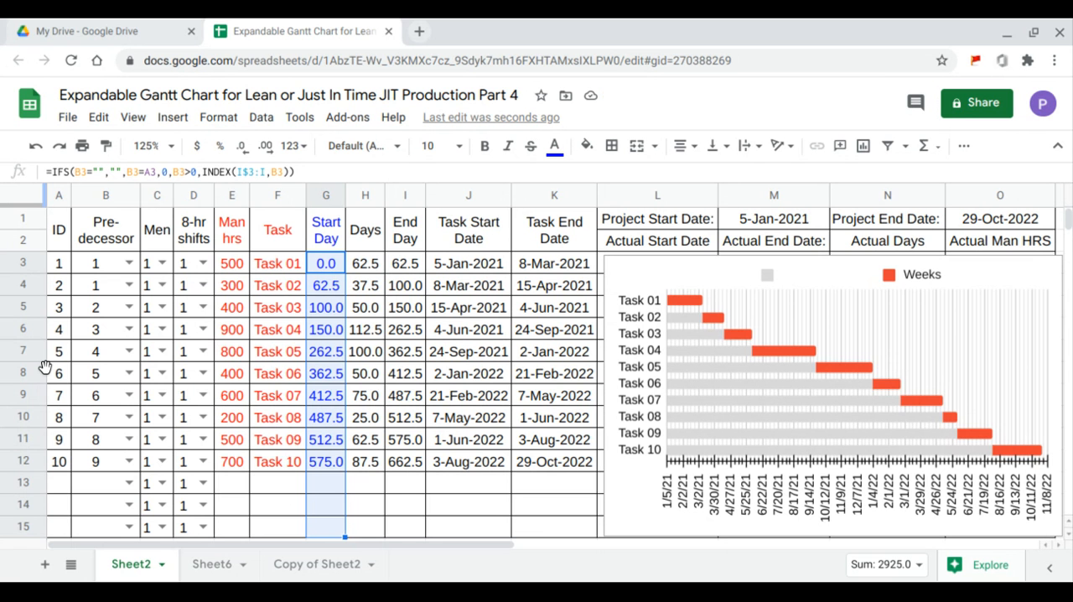
- Set the predecessor of Task 06 to 6 and refill the Start Day formula from G3 down to row 15
{"action": "left_click", "coordinate": [130, 377]}
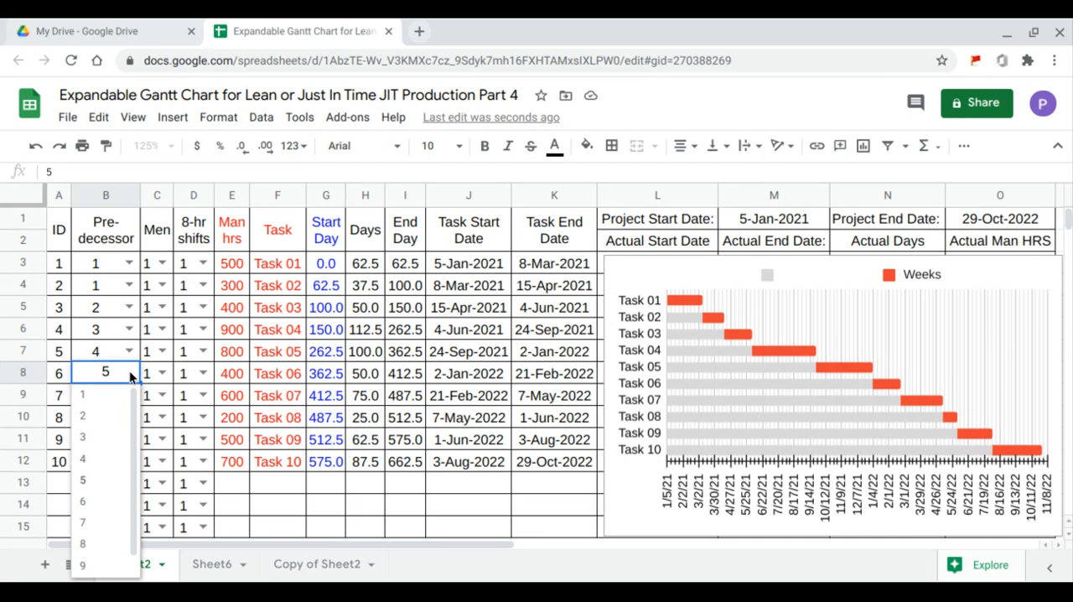
{"action": "left_click", "coordinate": [112, 501]}
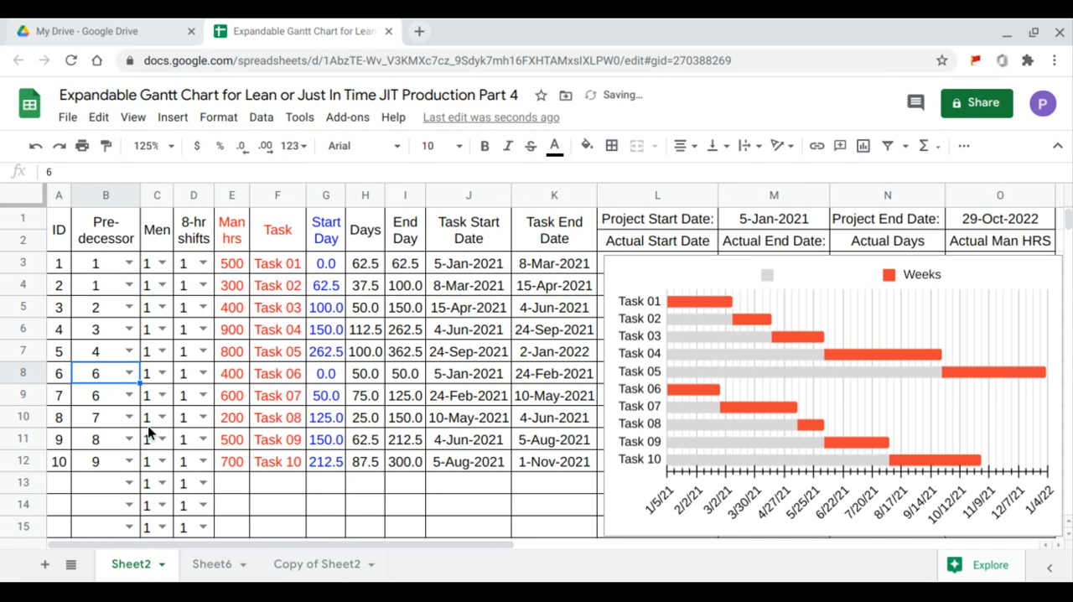
{"action": "left_click", "coordinate": [343, 263]}
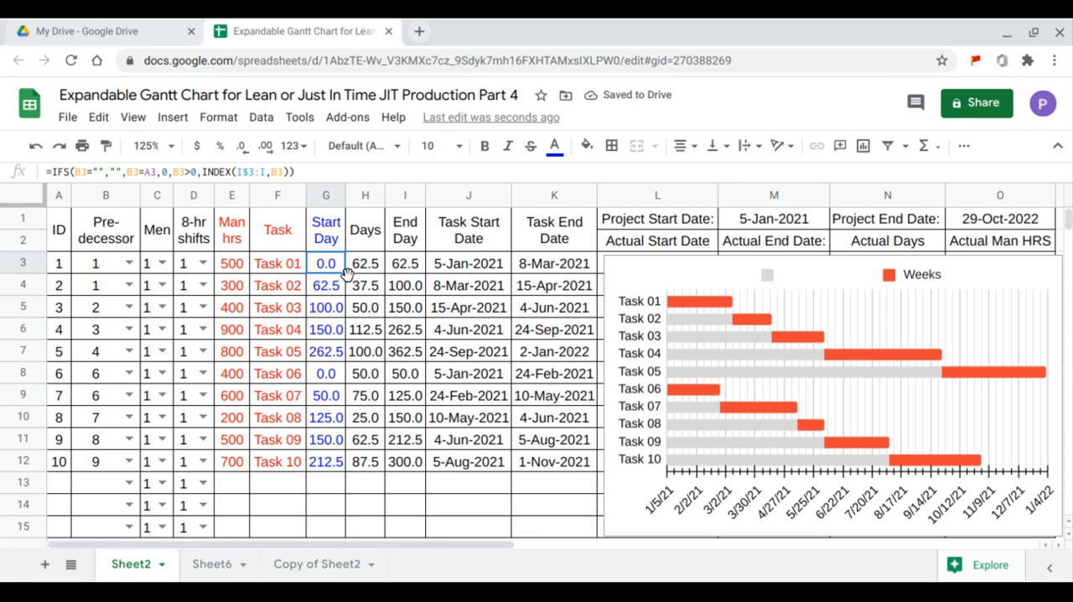
{"action": "left_click_drag", "start_coordinate": [344, 274], "coordinate": [345, 533]}
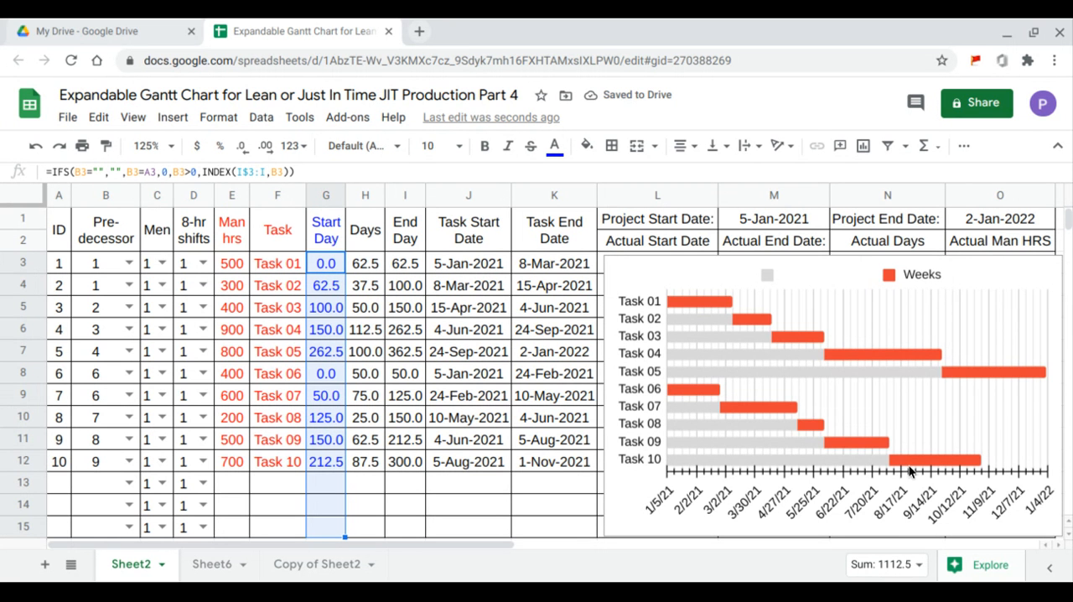
- Set the predecessor of Task 10 to 2 and assign 3 men to Task 04
{"action": "left_click", "coordinate": [129, 462]}
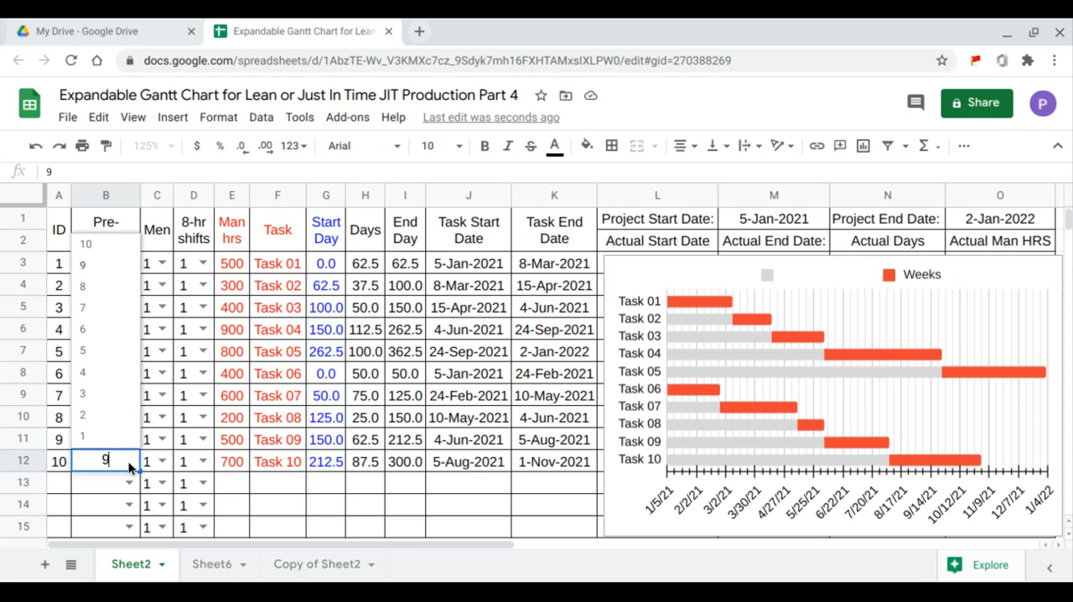
{"action": "left_click", "coordinate": [104, 420]}
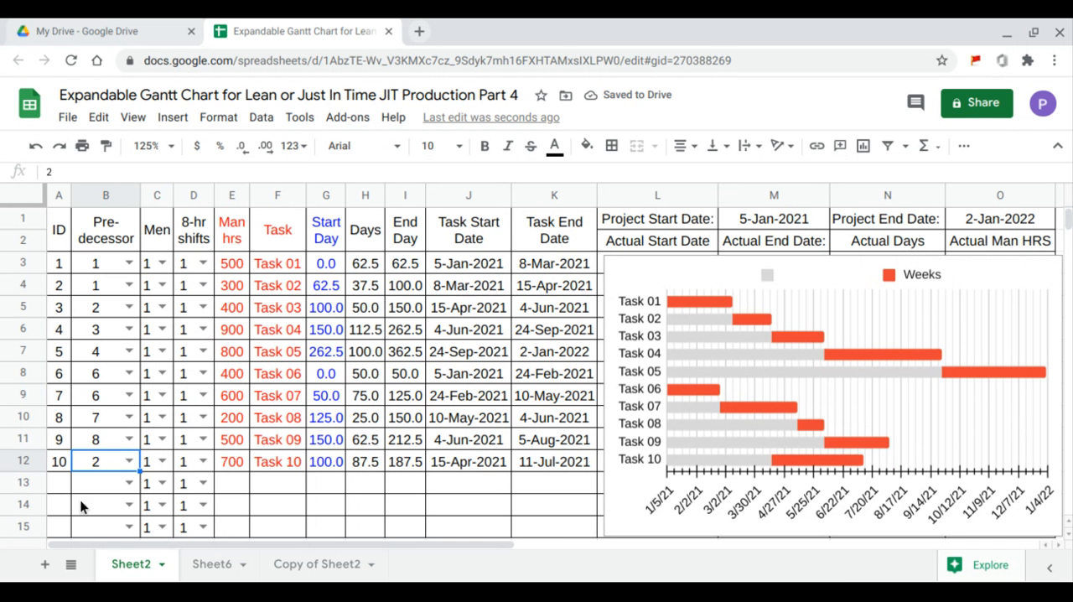
{"action": "left_click", "coordinate": [169, 331]}
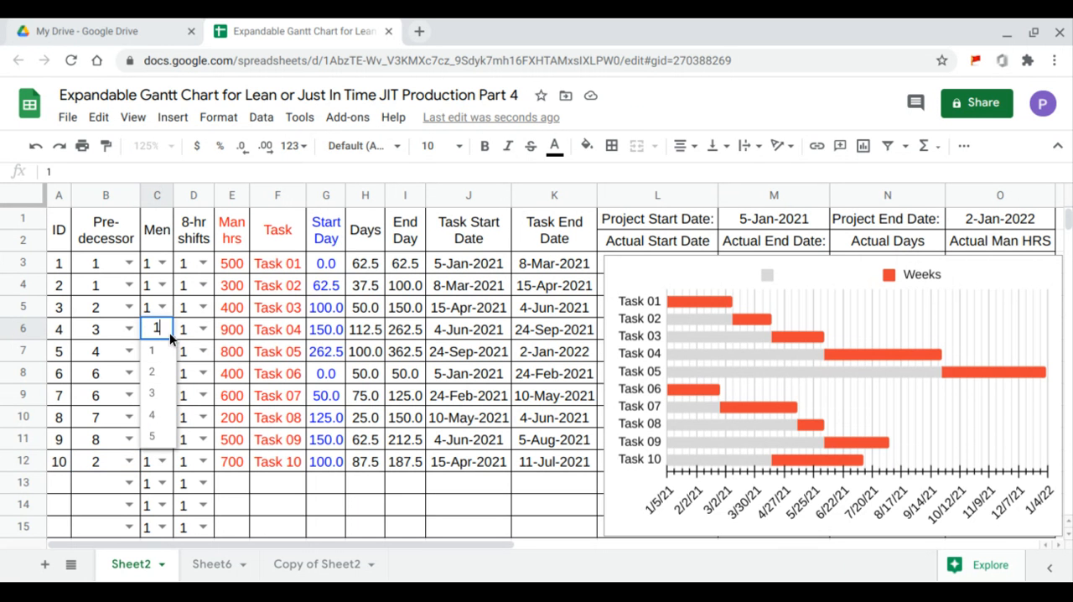
{"action": "left_click", "coordinate": [167, 396]}
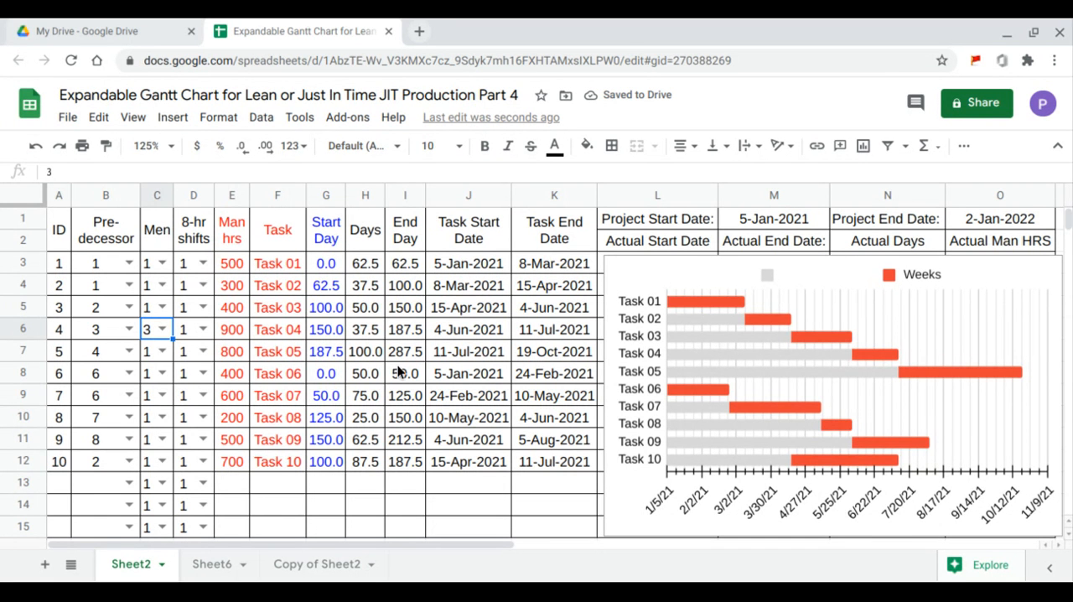
- Set Task 05 to 2 eight-hour shifts and refill the Start Day formula down to row 15
{"action": "left_click", "coordinate": [202, 352]}
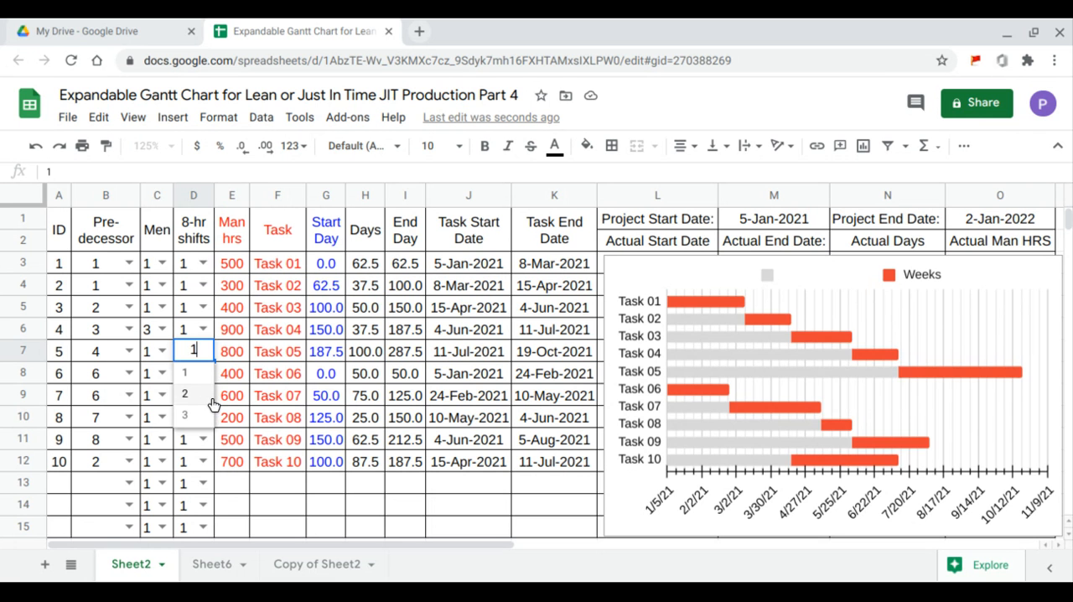
{"action": "left_click", "coordinate": [210, 397]}
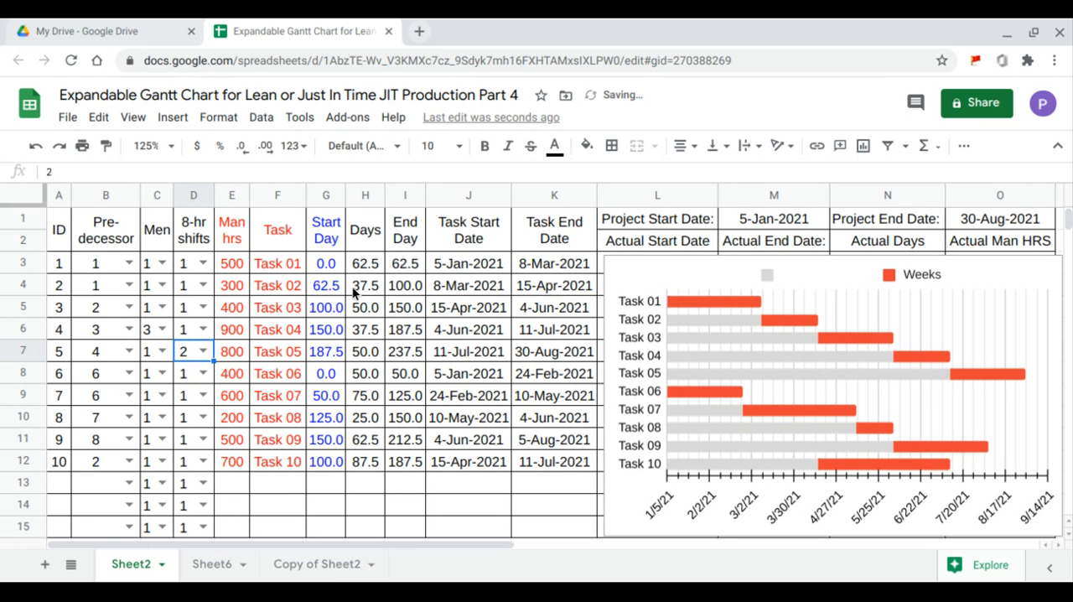
{"action": "left_click", "coordinate": [332, 263]}
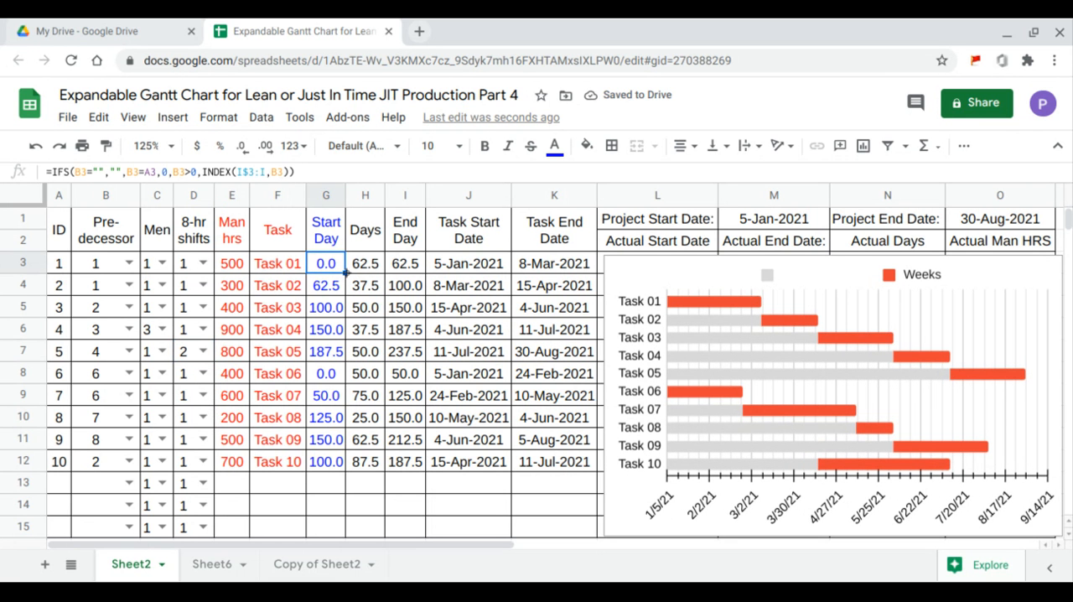
{"action": "left_click_drag", "start_coordinate": [345, 272], "coordinate": [342, 519]}
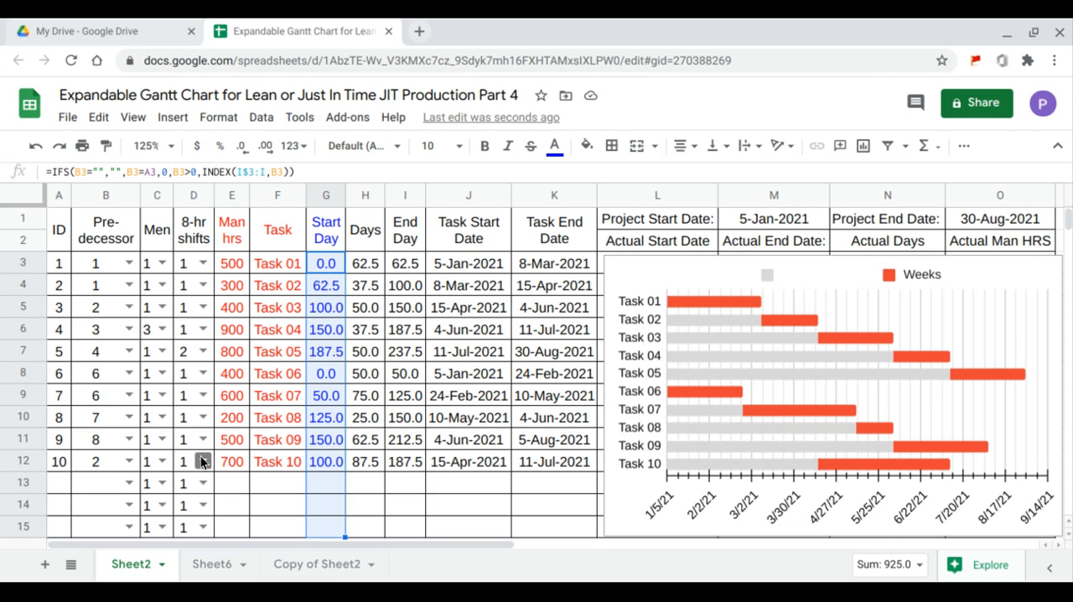
- Assign 2 men to Task 10 and set Task 01 to 3 eight-hour shifts
{"action": "left_click", "coordinate": [161, 460]}
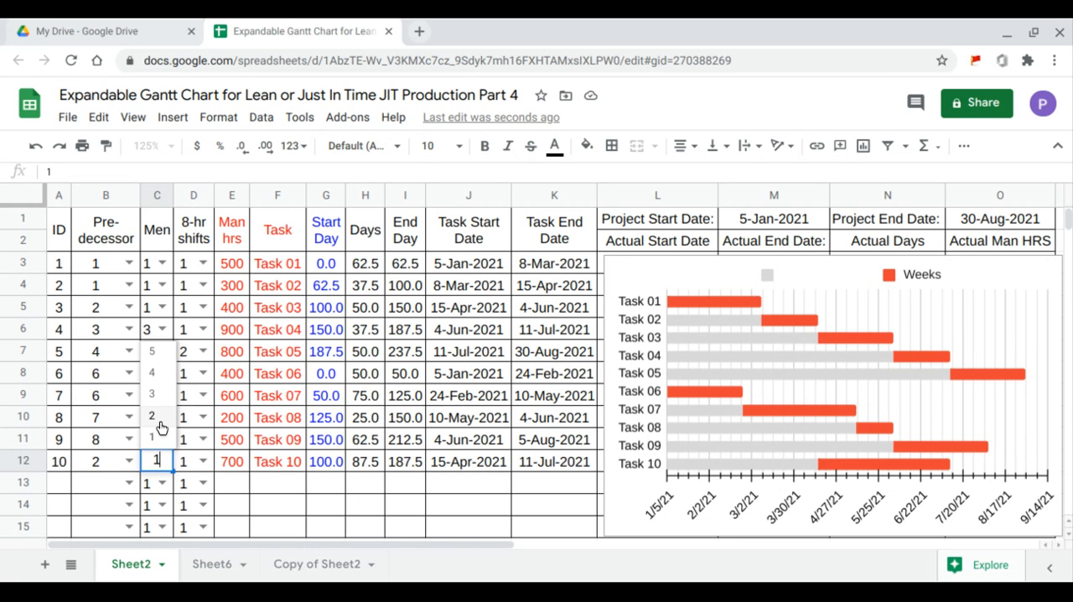
{"action": "left_click", "coordinate": [159, 425]}
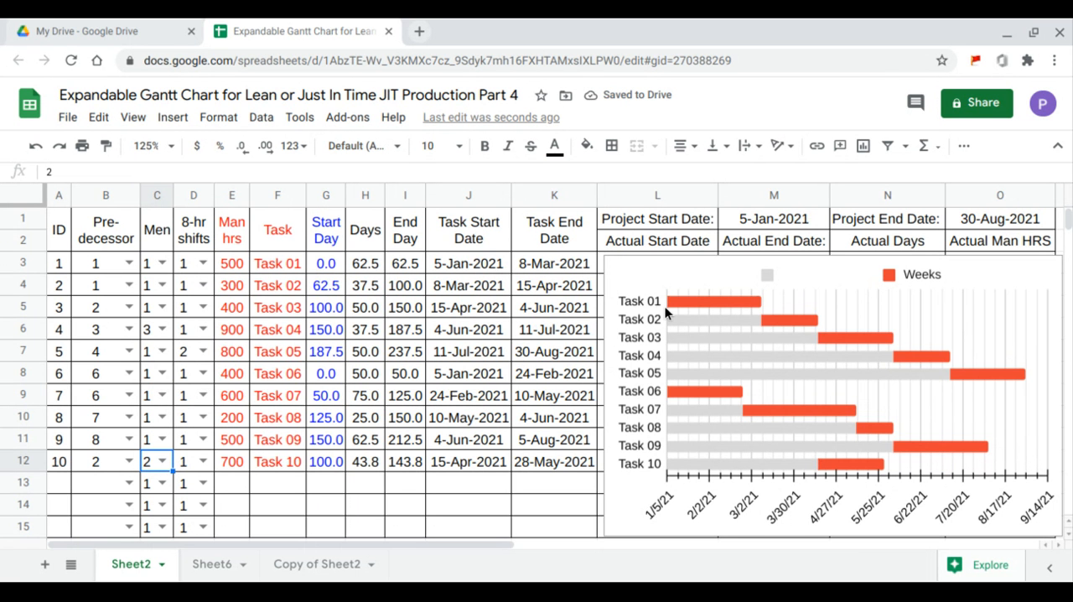
{"action": "left_click", "coordinate": [204, 264]}
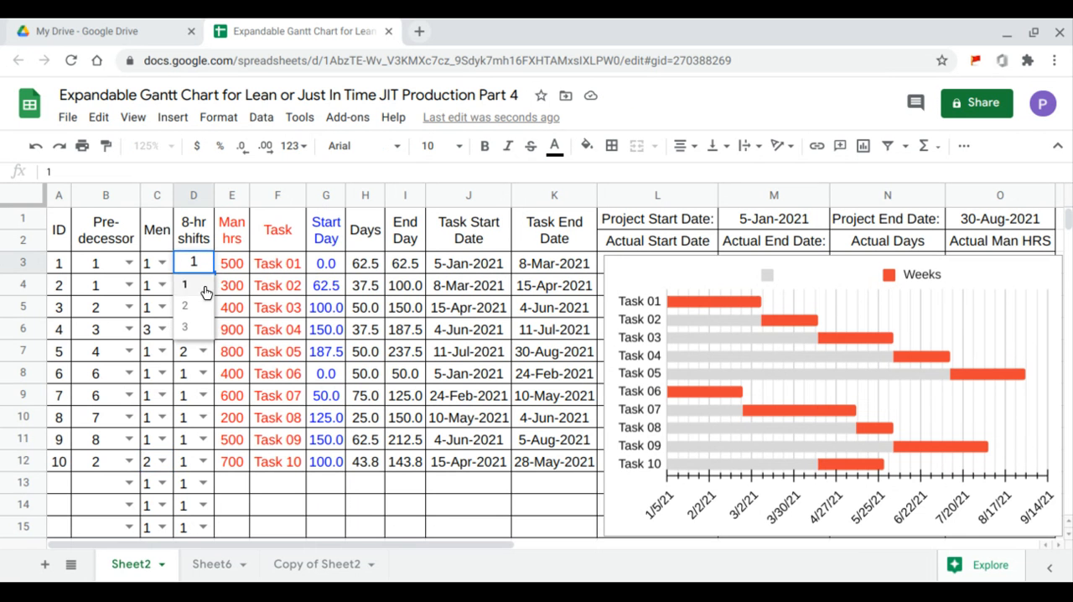
{"action": "left_click", "coordinate": [206, 327]}
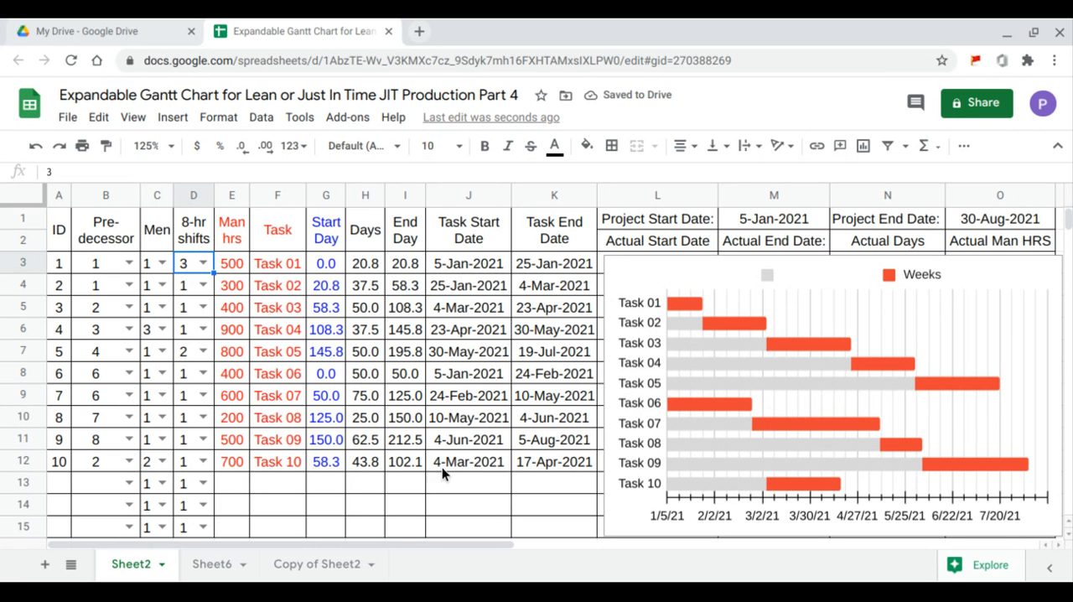
- Set Task 09 to 2 eight-hour shifts and Task 05 to 2 men, and refill the Start Day formula down to row 15
{"action": "left_click", "coordinate": [204, 439]}
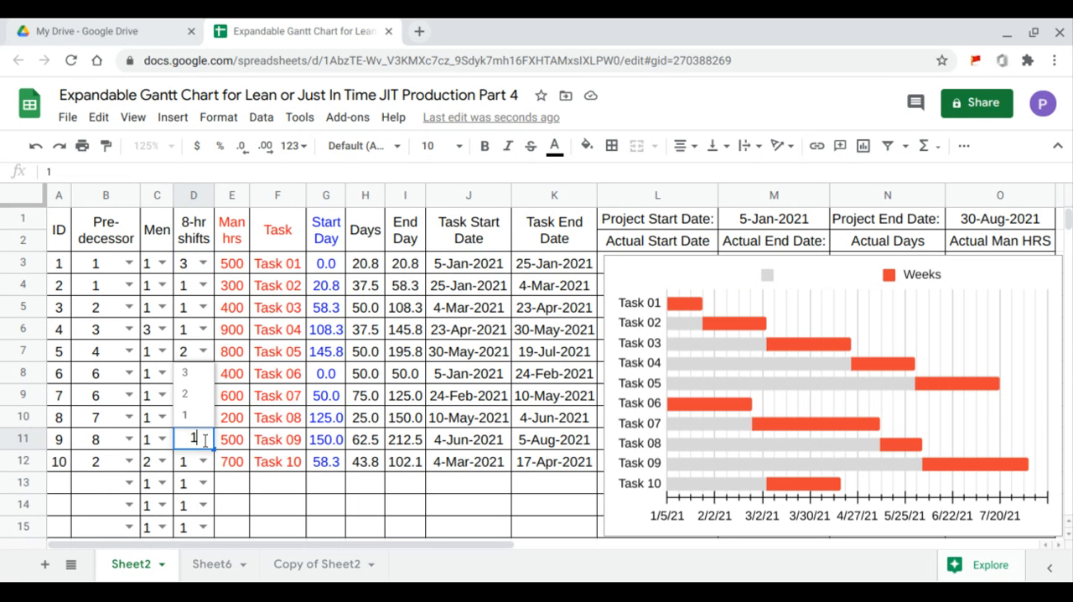
{"action": "left_click", "coordinate": [186, 393]}
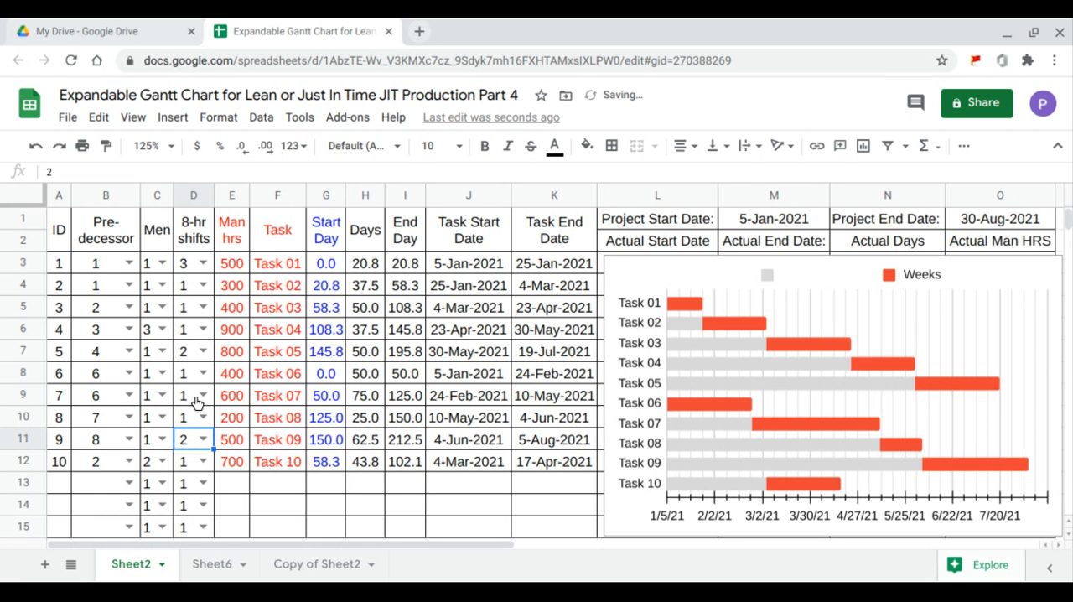
{"action": "left_click", "coordinate": [160, 356]}
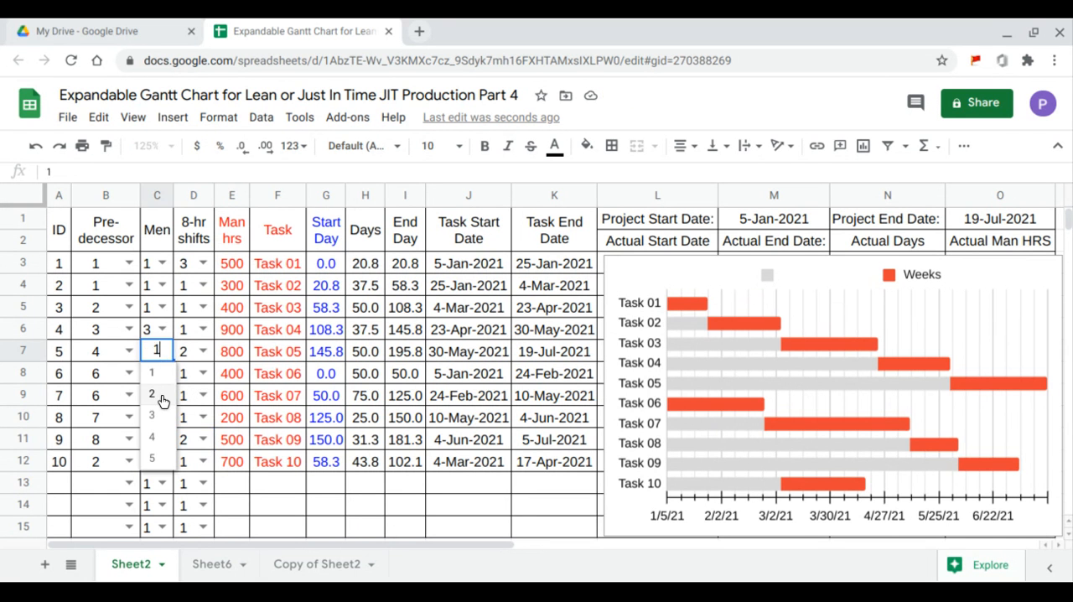
{"action": "left_click", "coordinate": [162, 400]}
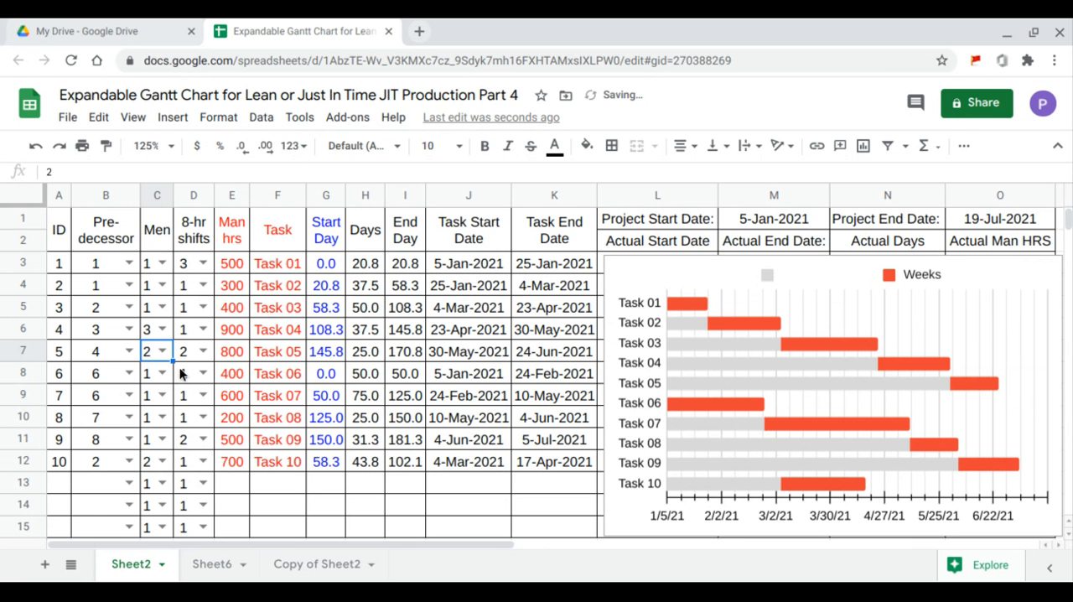
{"action": "left_click", "coordinate": [329, 266]}
{"action": "left_click_drag", "start_coordinate": [343, 270], "coordinate": [341, 530]}
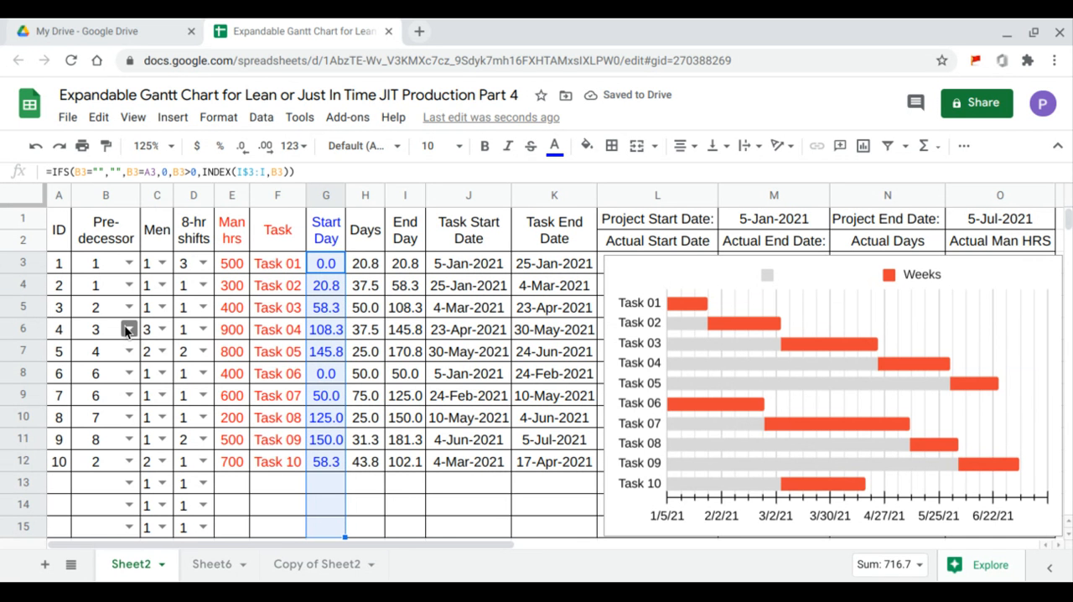
- Set the predecessor of Task 03 to 10, refill the Start Day formula down to row 15, and select the project end date cell
{"action": "left_click", "coordinate": [26, 311]}
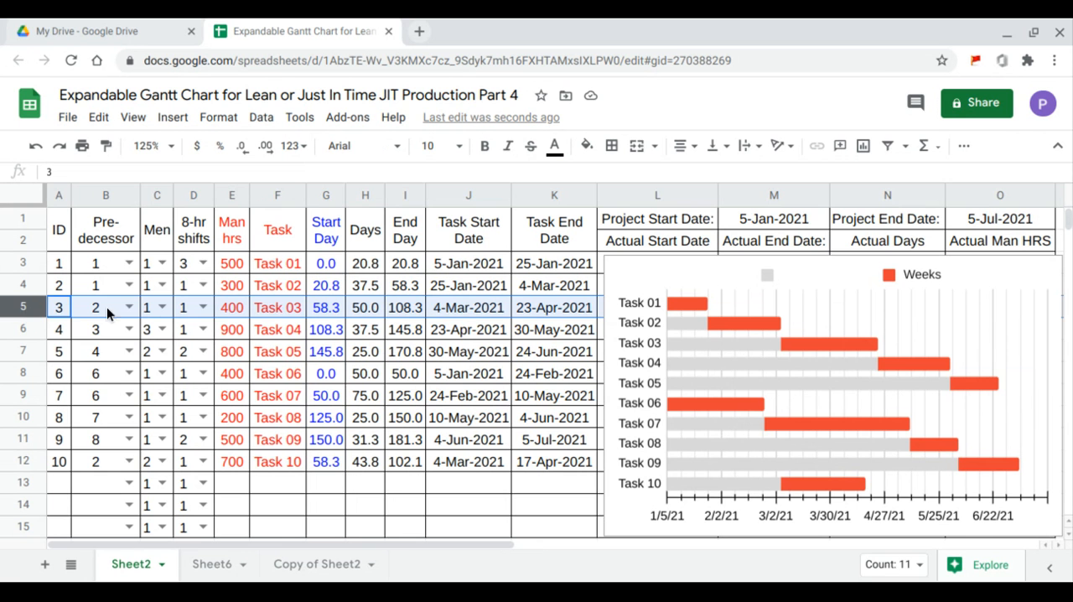
{"action": "left_click", "coordinate": [129, 307]}
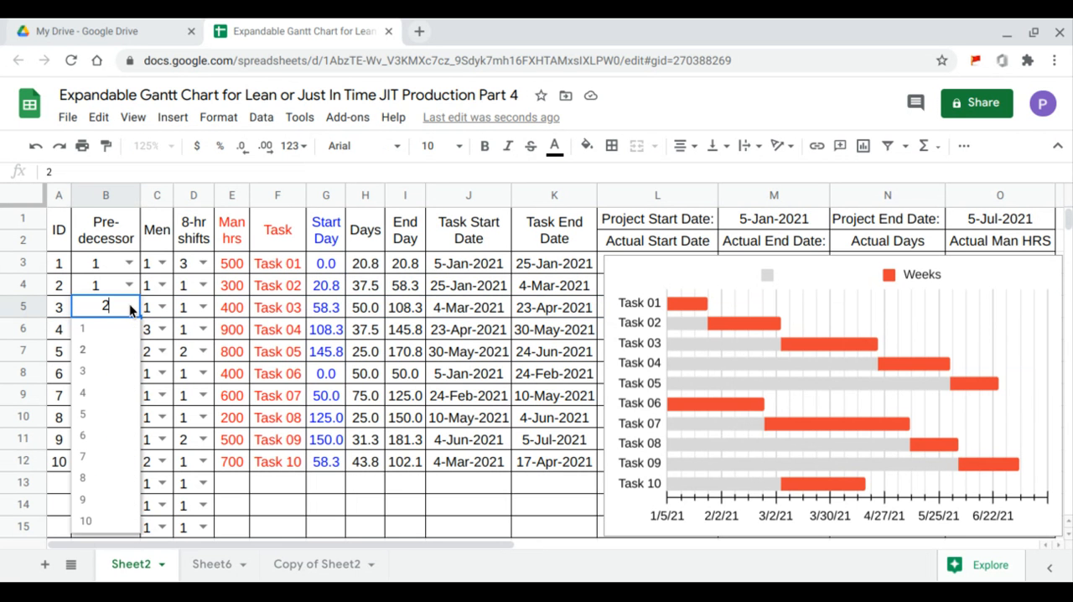
{"action": "left_click", "coordinate": [128, 523]}
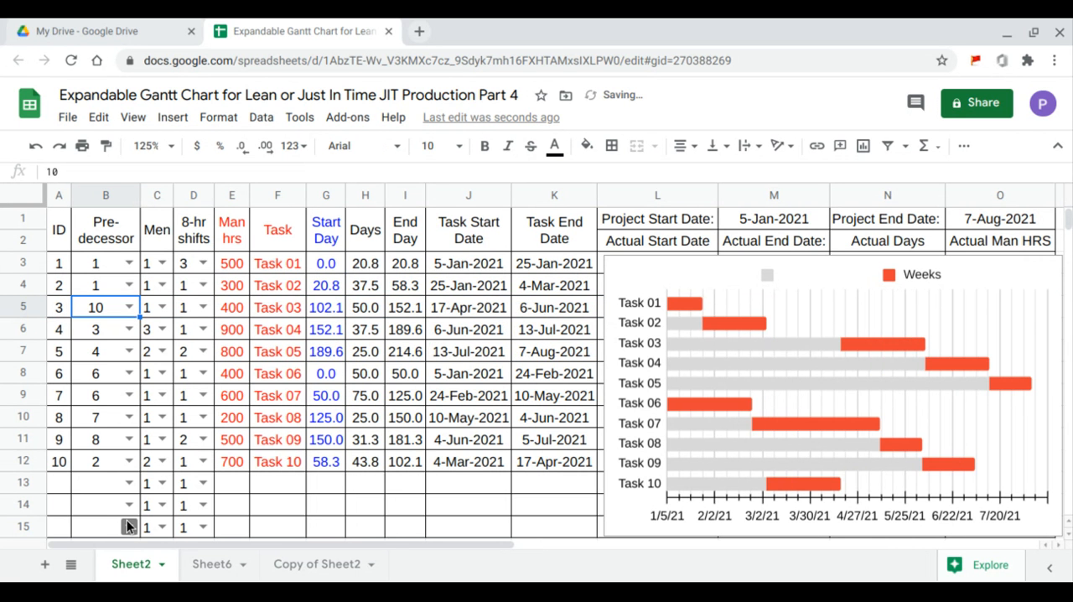
{"action": "left_click", "coordinate": [330, 267]}
{"action": "left_click_drag", "start_coordinate": [343, 268], "coordinate": [347, 532]}
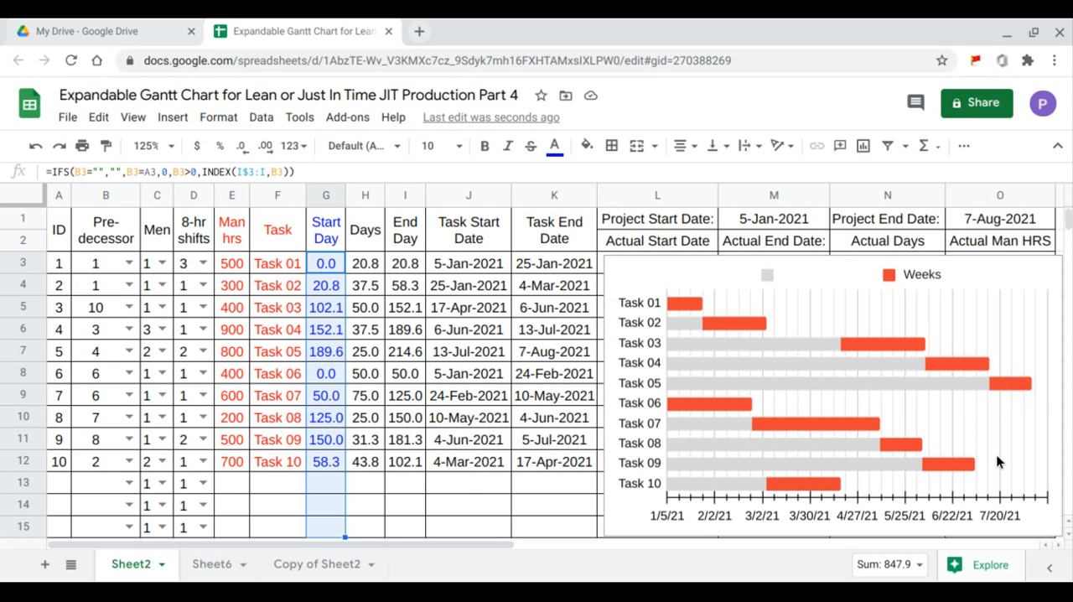
{"action": "left_click", "coordinate": [1006, 222]}
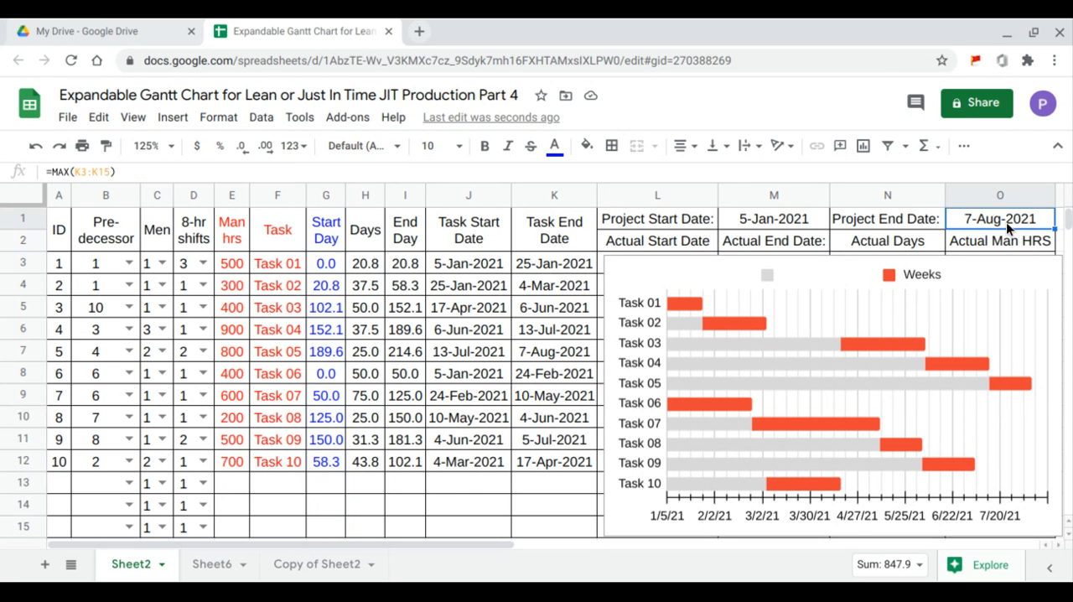